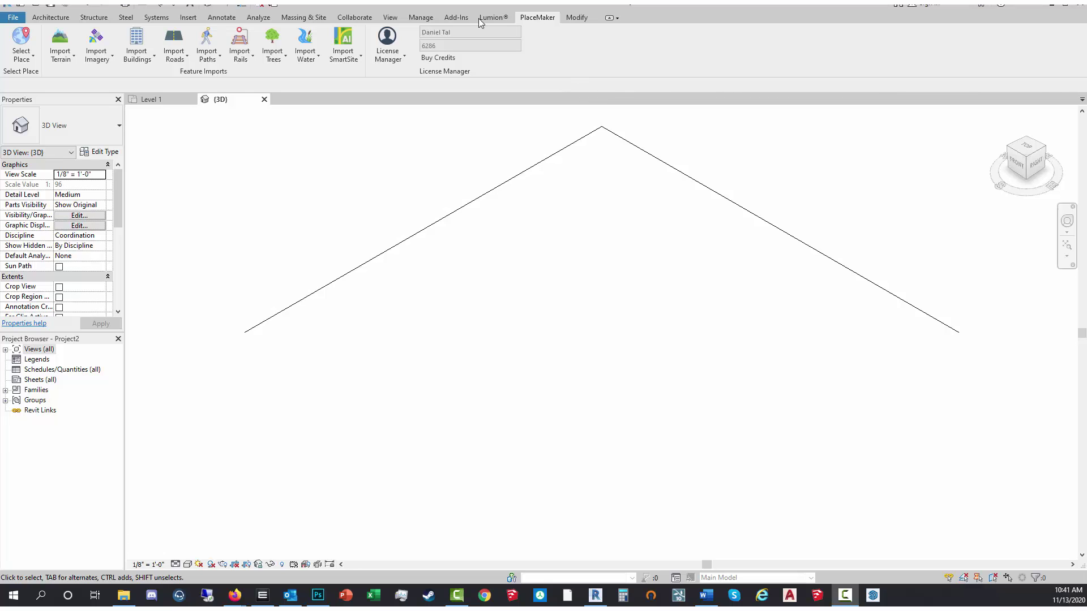
Step: Search for Seattle, King County, Washington as the place and import a reduced rectangular area along its western shoreline
click(20, 38)
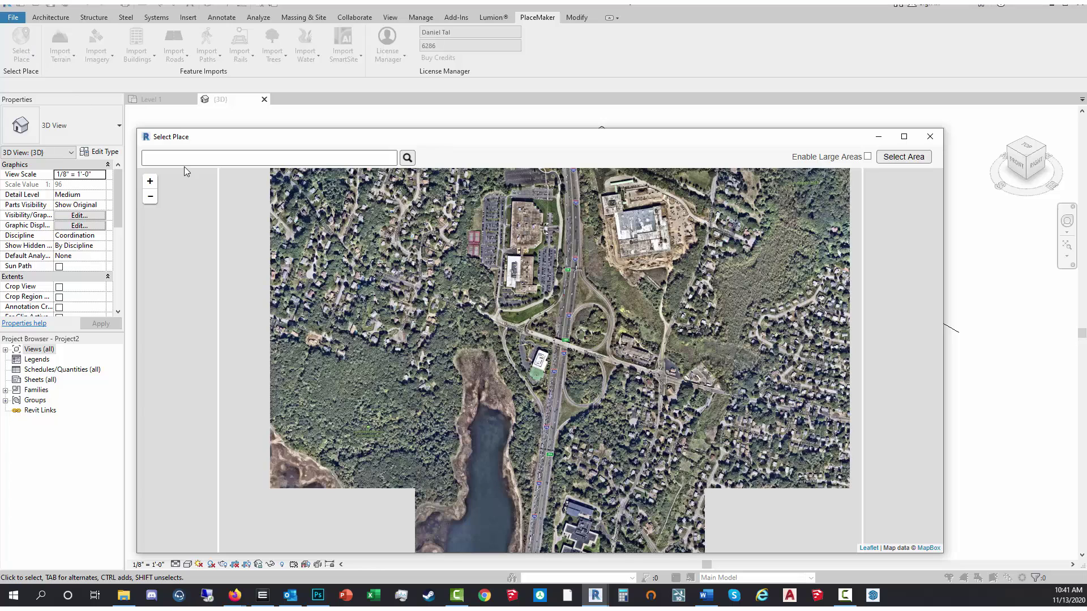
click(183, 159)
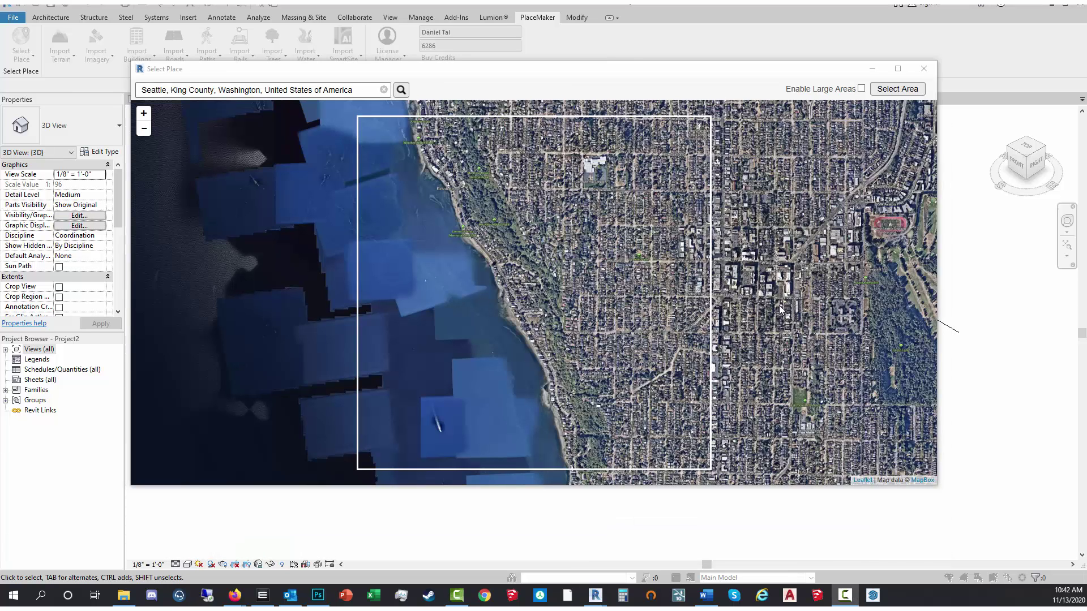
click(887, 93)
drag(709, 117, 601, 212)
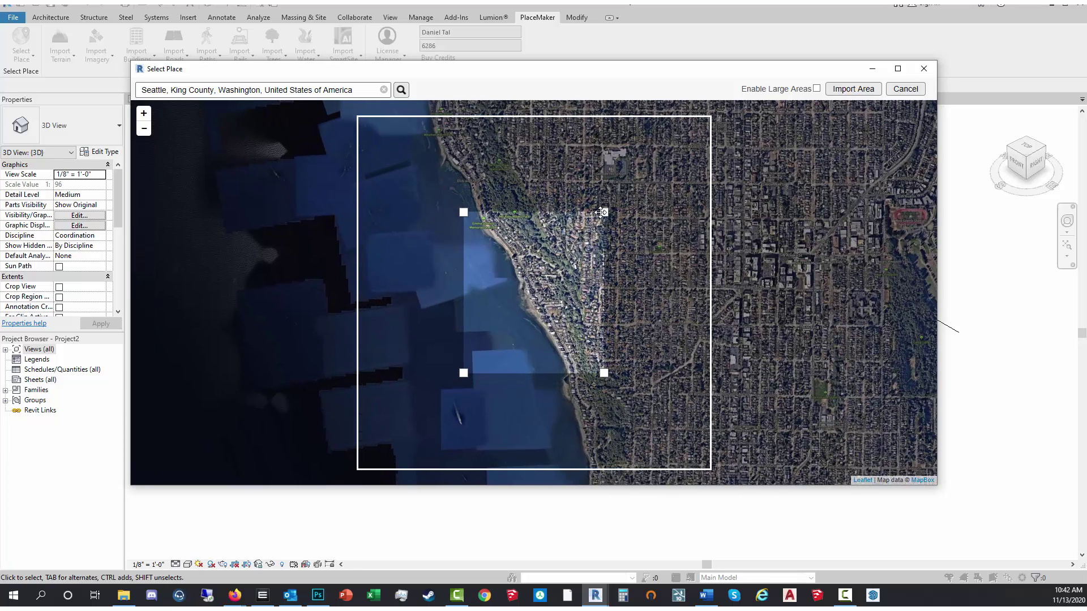
click(855, 90)
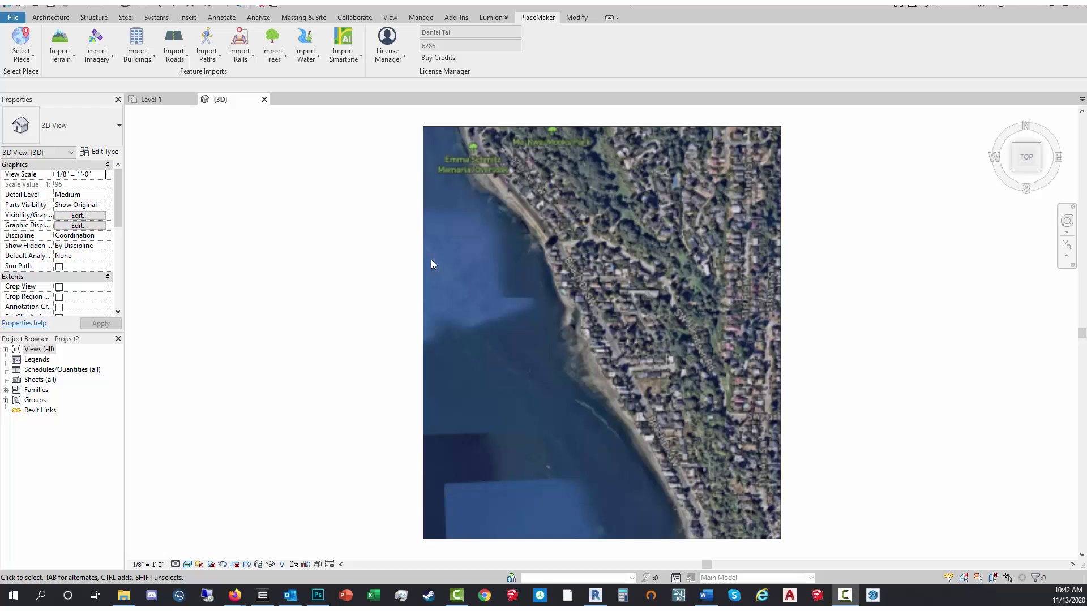
Step: Import Cesium ion terrain for the selected place with a 30' grid spacing and confirm the 12-credit order
click(60, 44)
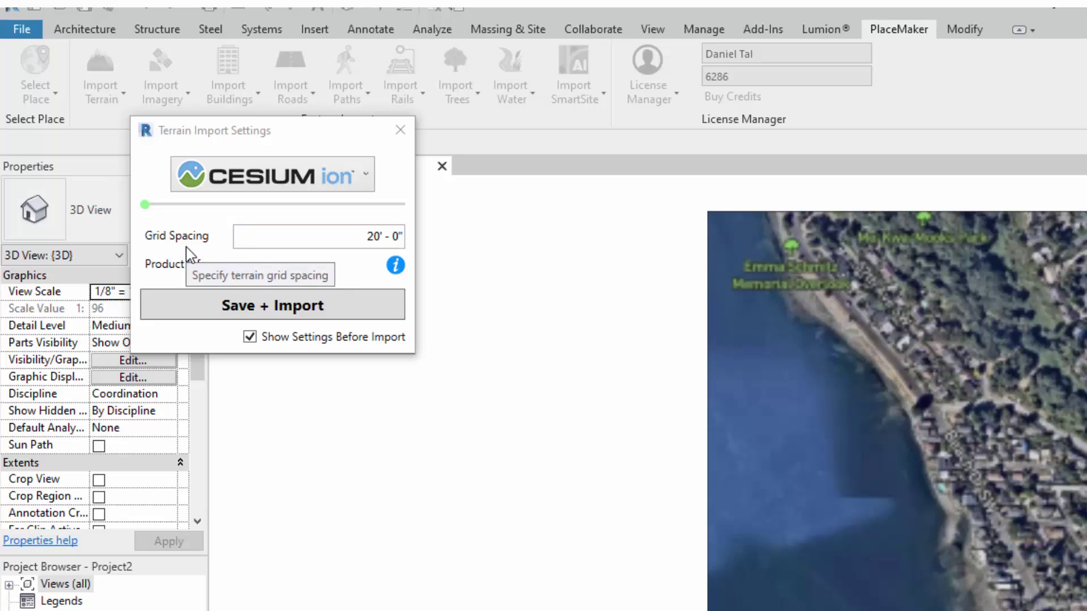
mouse_move(146, 205)
mouse_down()
mouse_move(182, 215)
mouse_move(132, 214)
mouse_up()
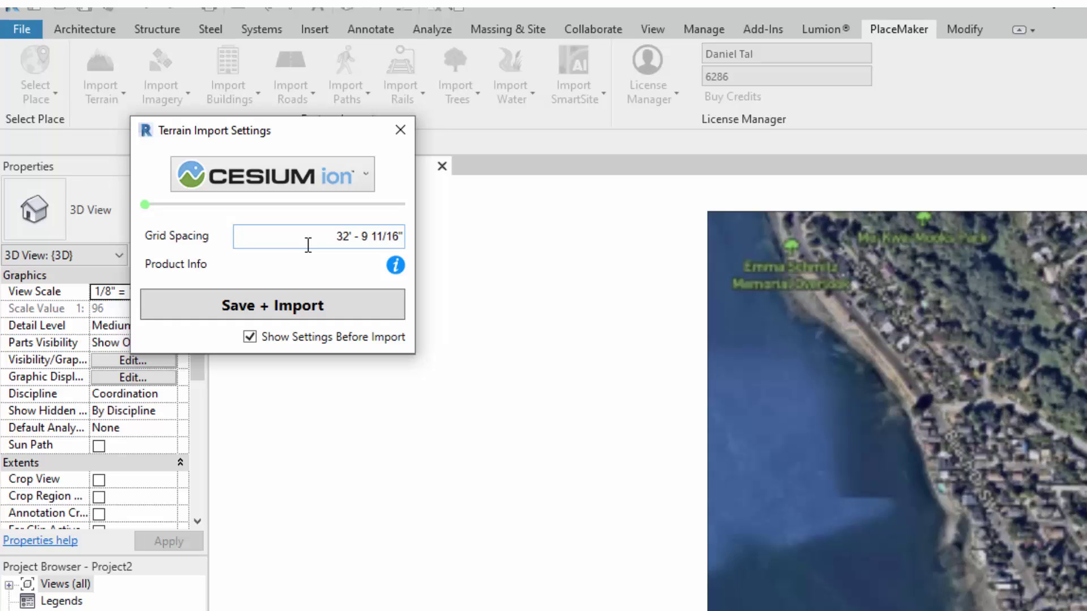
drag(330, 235, 433, 247)
text(30')
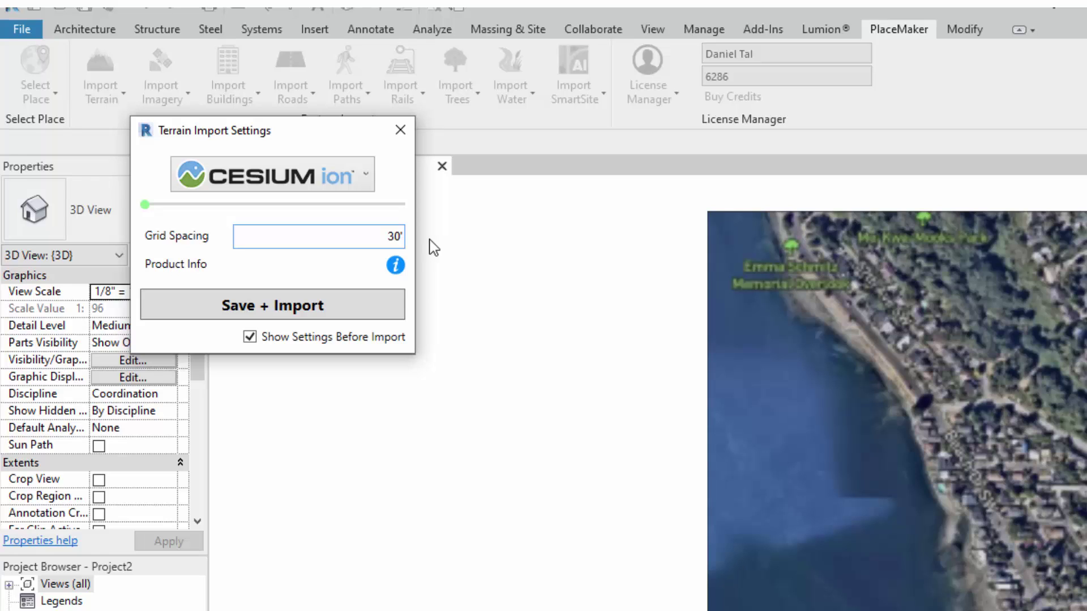
click(292, 310)
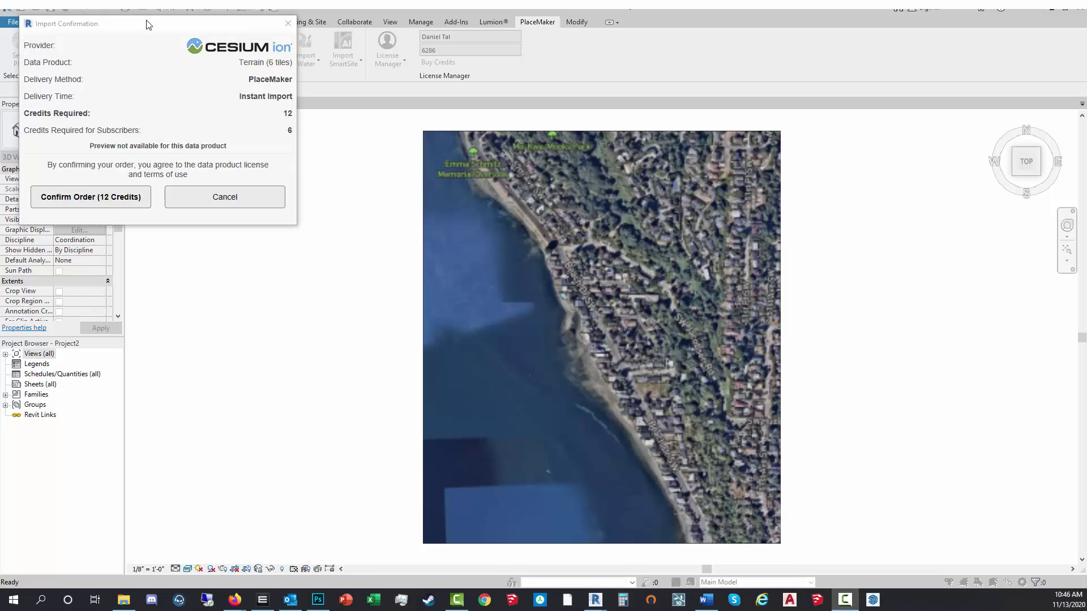
drag(147, 25, 209, 110)
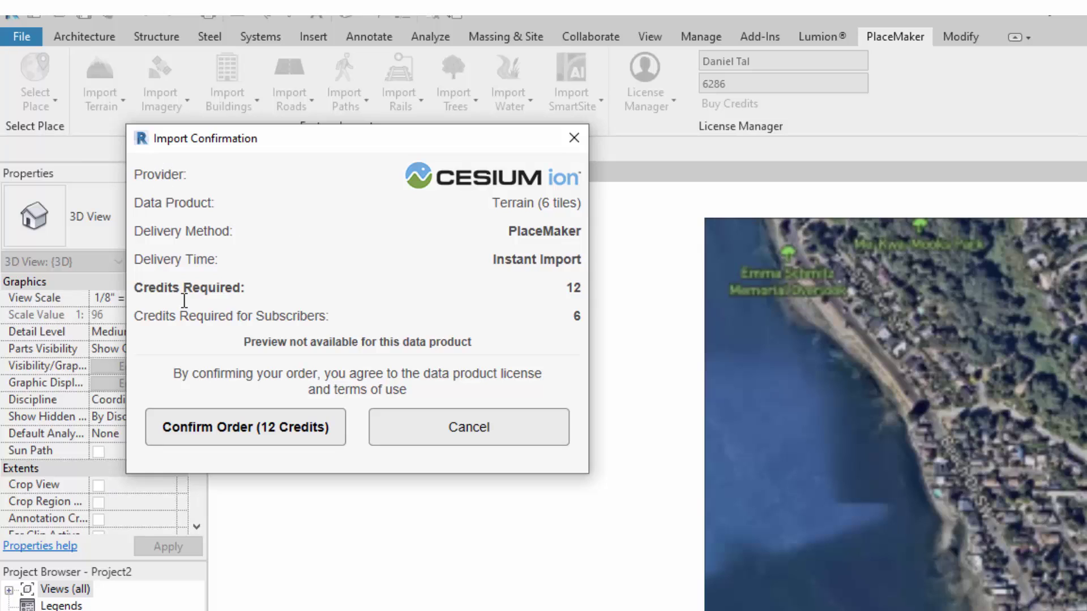
drag(142, 287, 586, 289)
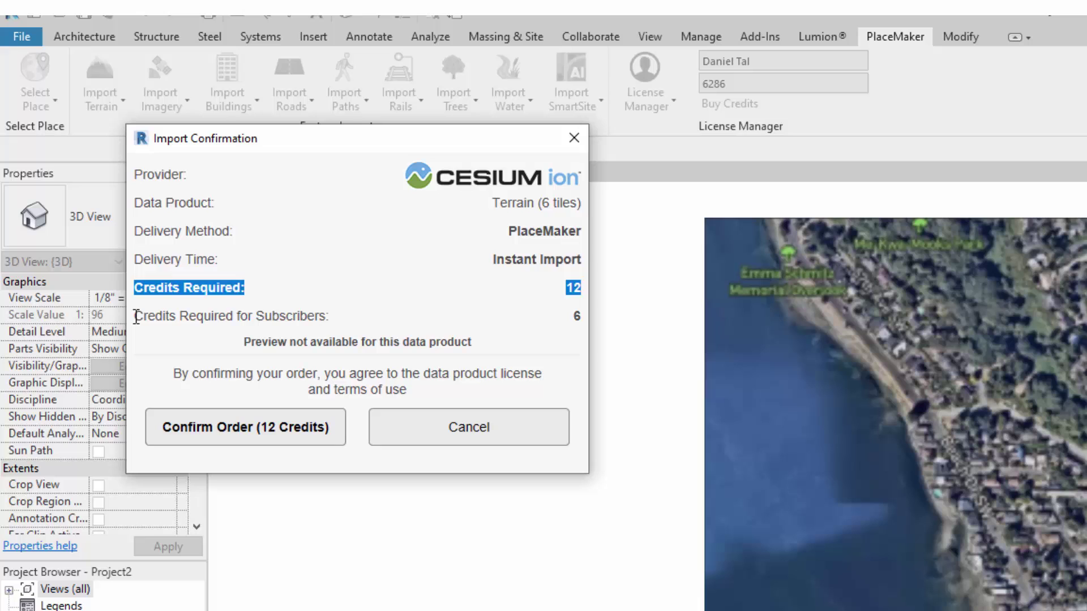
drag(136, 316, 595, 319)
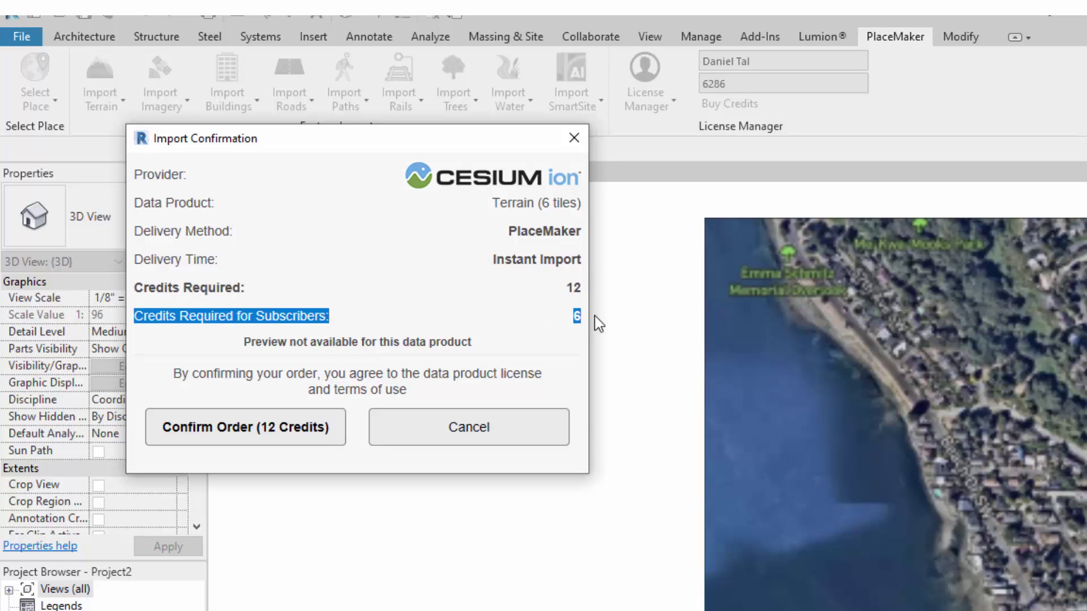
click(249, 430)
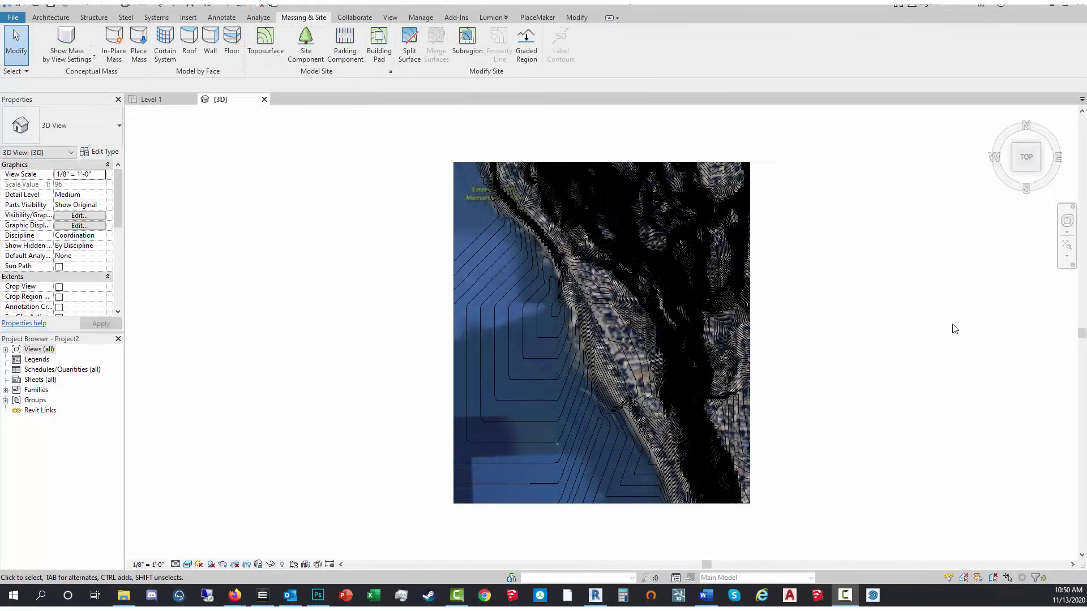
Step: Set the site's contour line display to intervals of 20' and apply the site settings
click(337, 226)
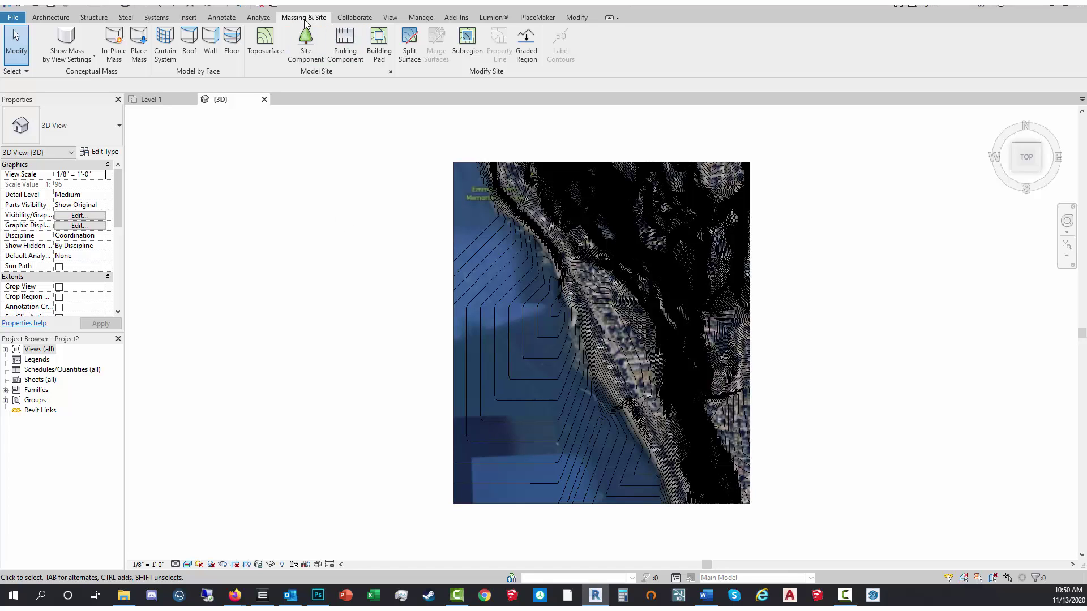
click(390, 72)
click(339, 199)
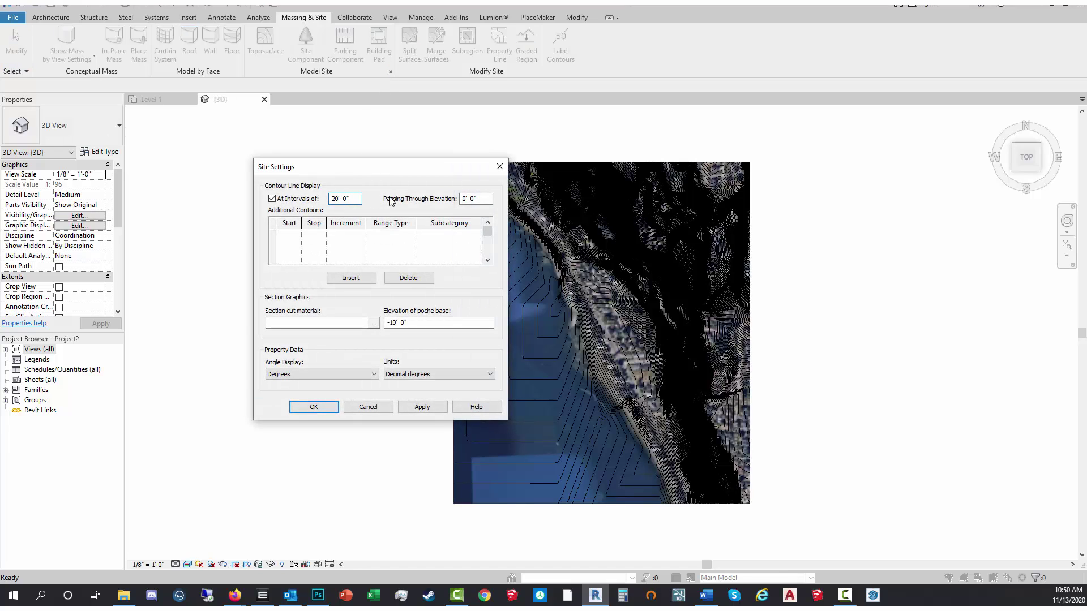
click(422, 407)
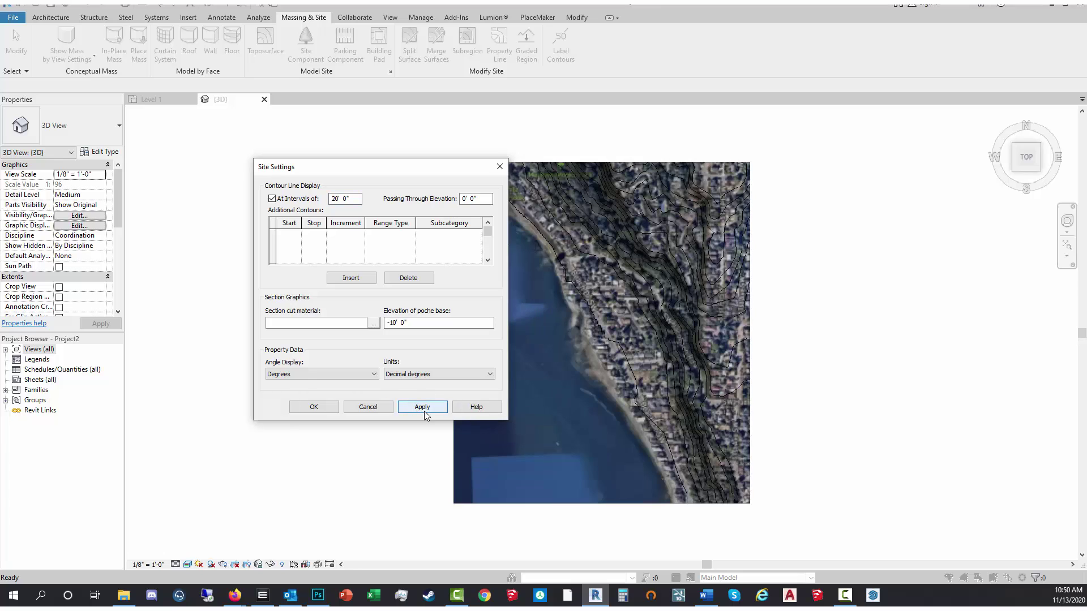
click(327, 408)
Step: Import Nearmap imagery at High zoom onto the toposurface and confirm the 392-credit order
drag(1041, 157, 1012, 165)
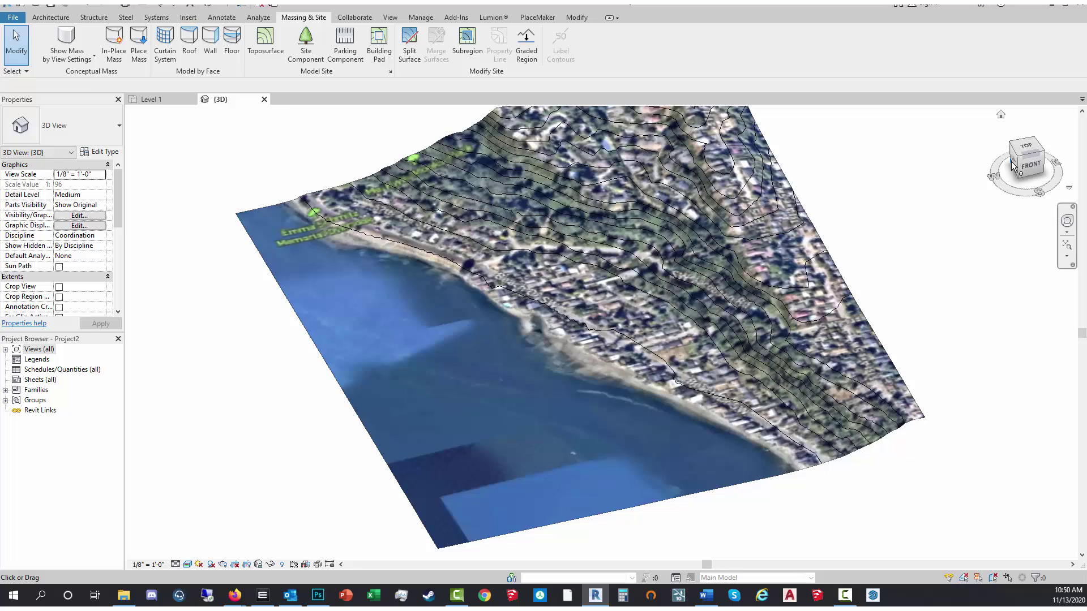
click(1012, 165)
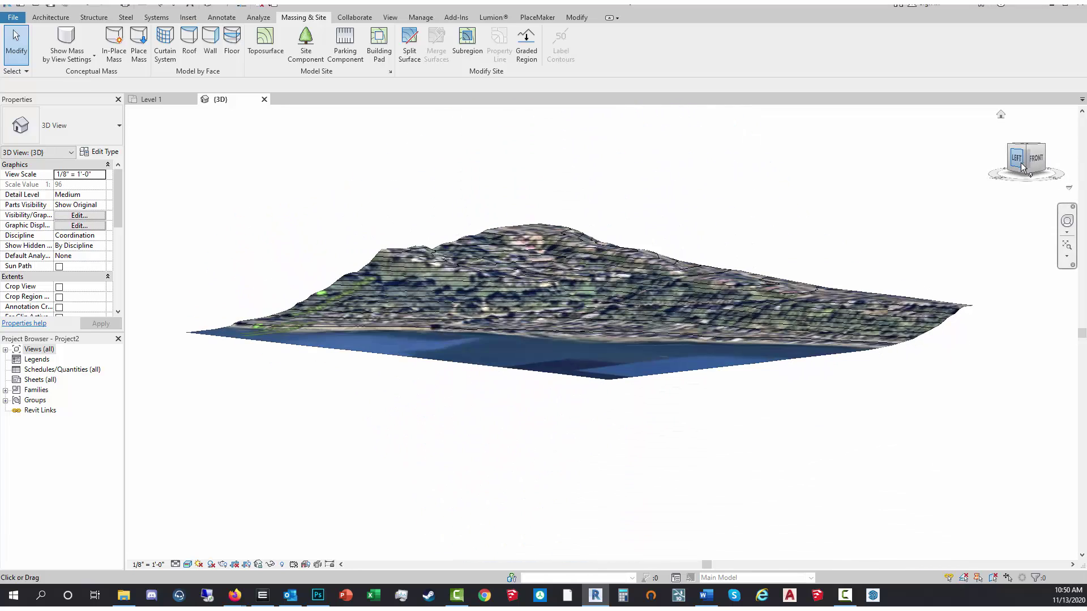
drag(1023, 166, 1024, 184)
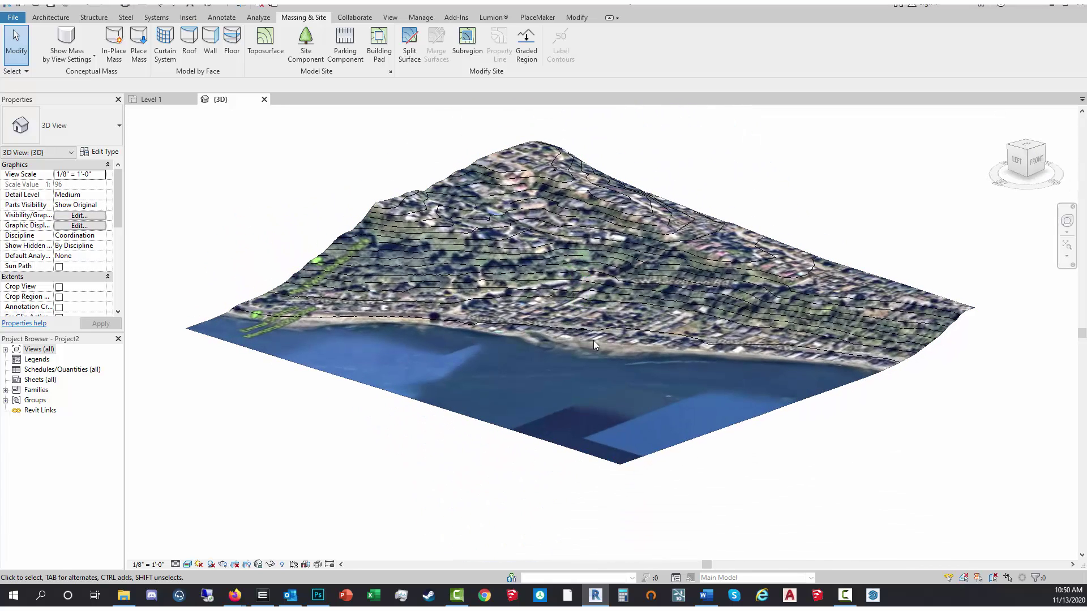
click(531, 18)
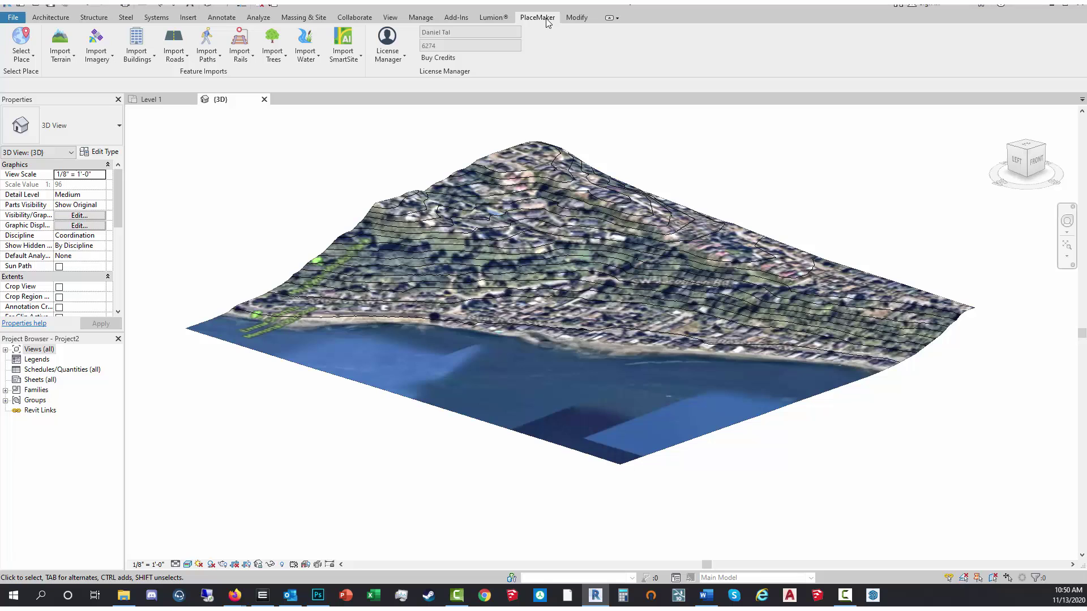
click(98, 40)
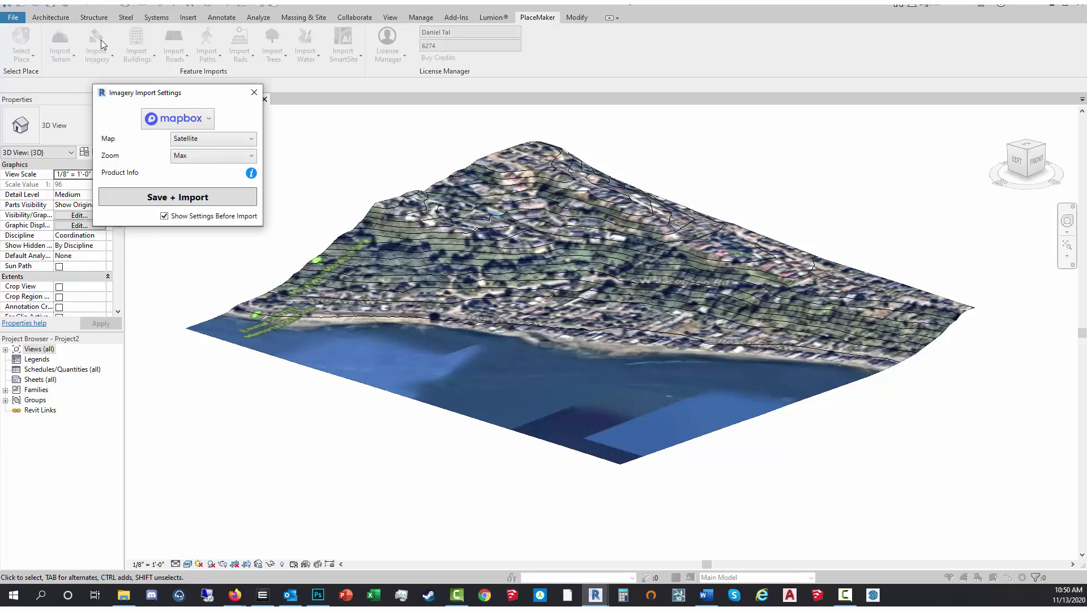
click(207, 119)
click(184, 168)
click(246, 140)
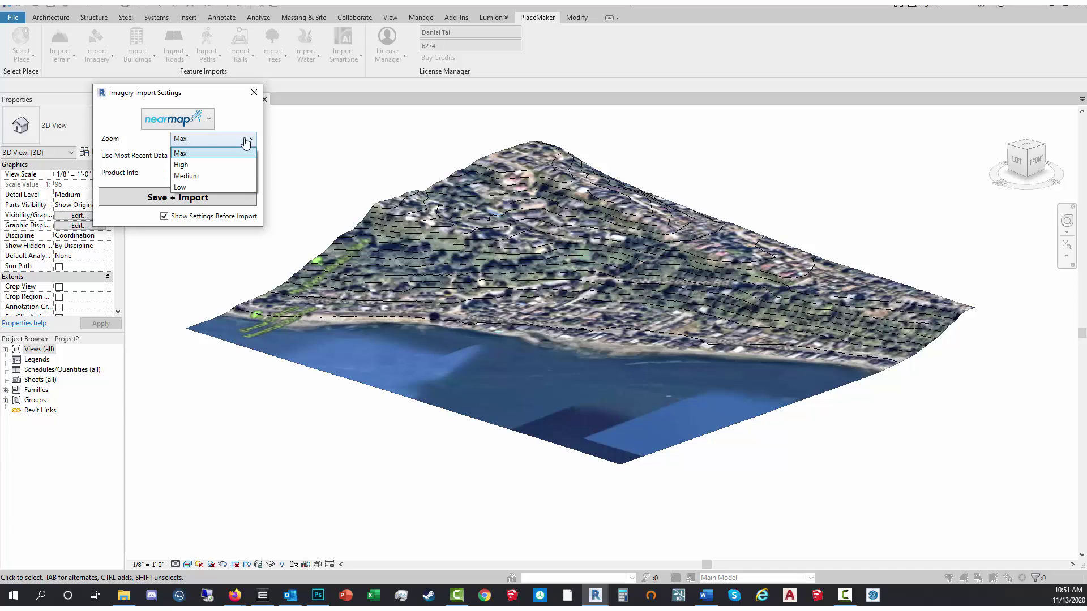
click(186, 165)
click(191, 196)
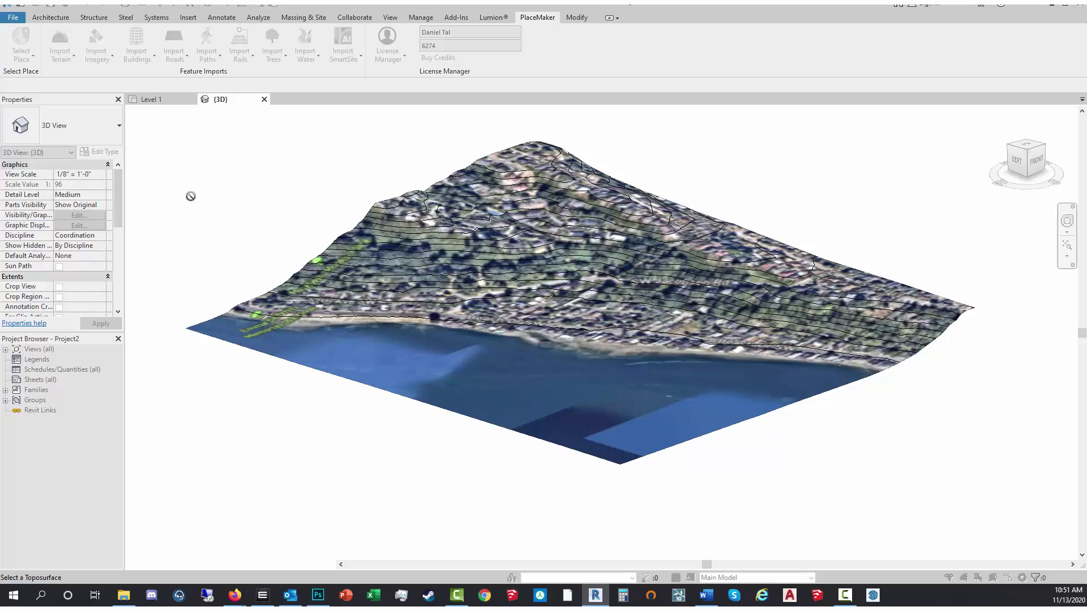
click(528, 321)
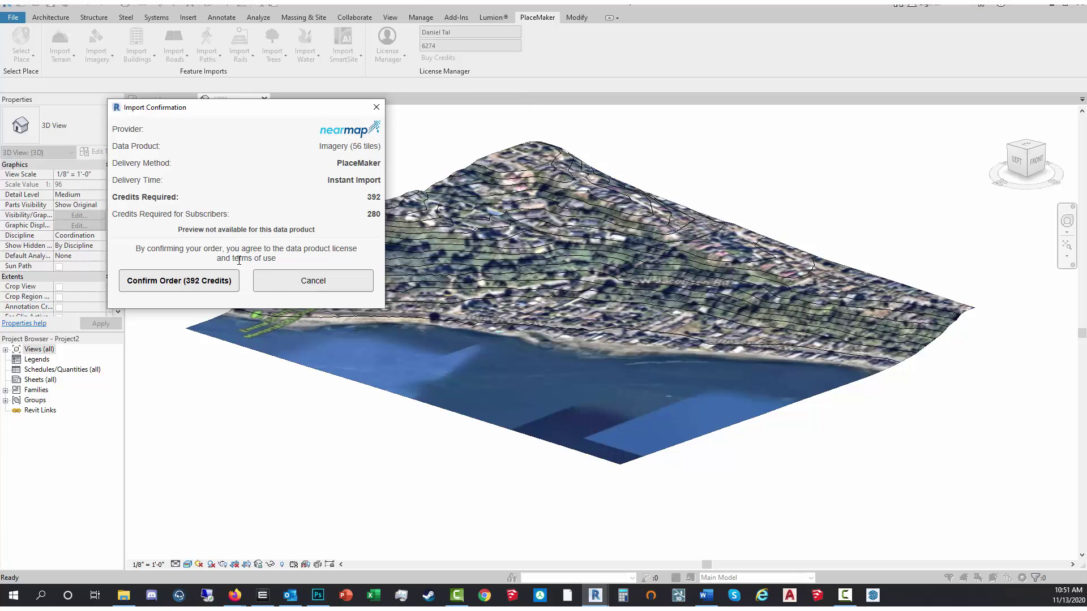
click(227, 281)
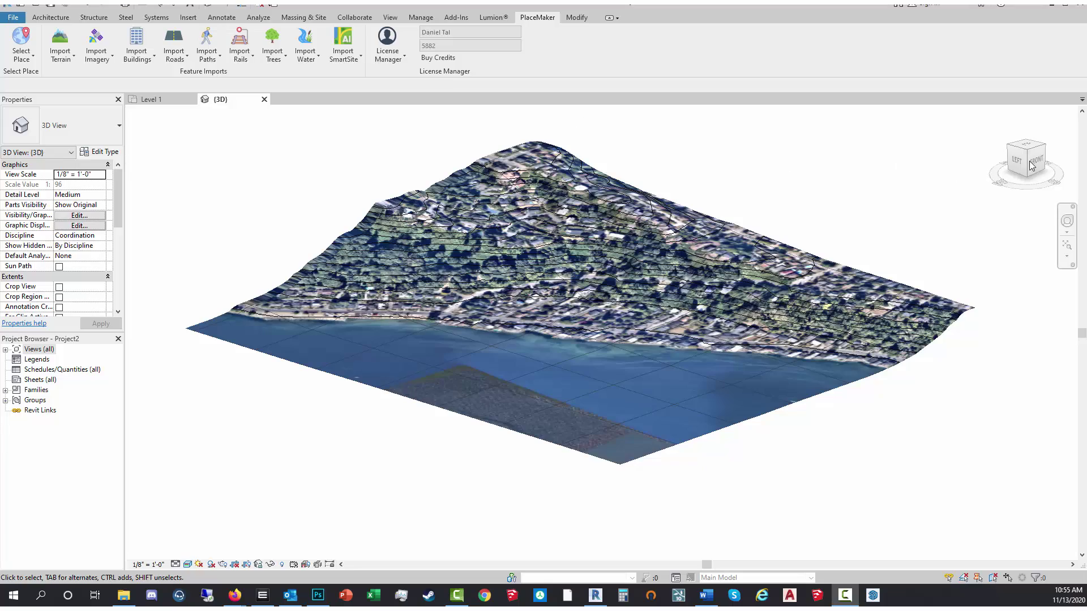
Step: Examine the imported aerial imagery on the terrain, both close up around the houses and across the whole site
drag(1028, 168, 1029, 171)
scroll(598, 249, up, 10)
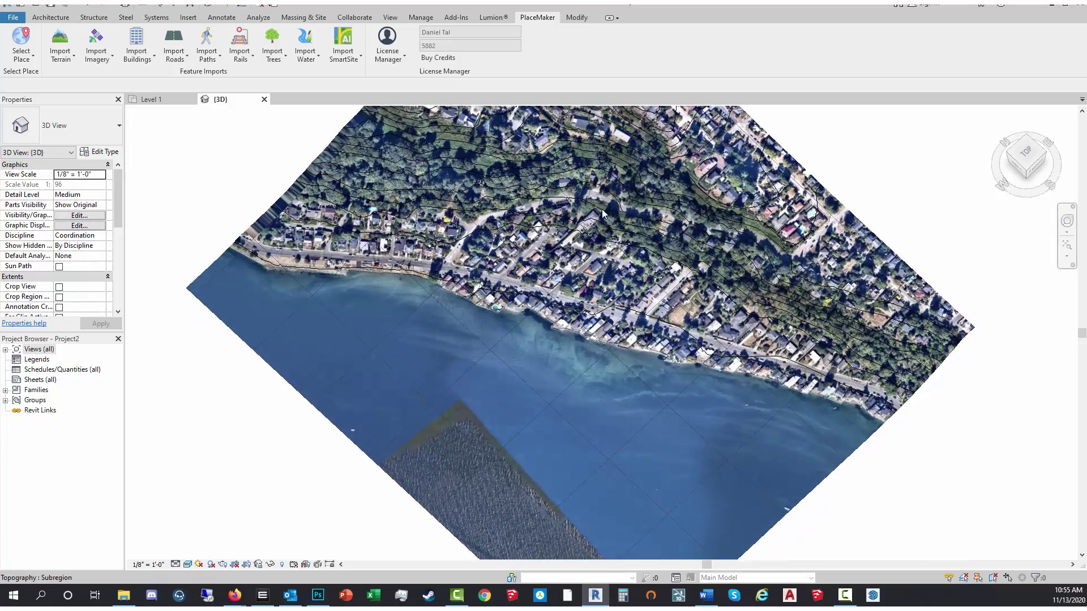
scroll(597, 249, up, 8)
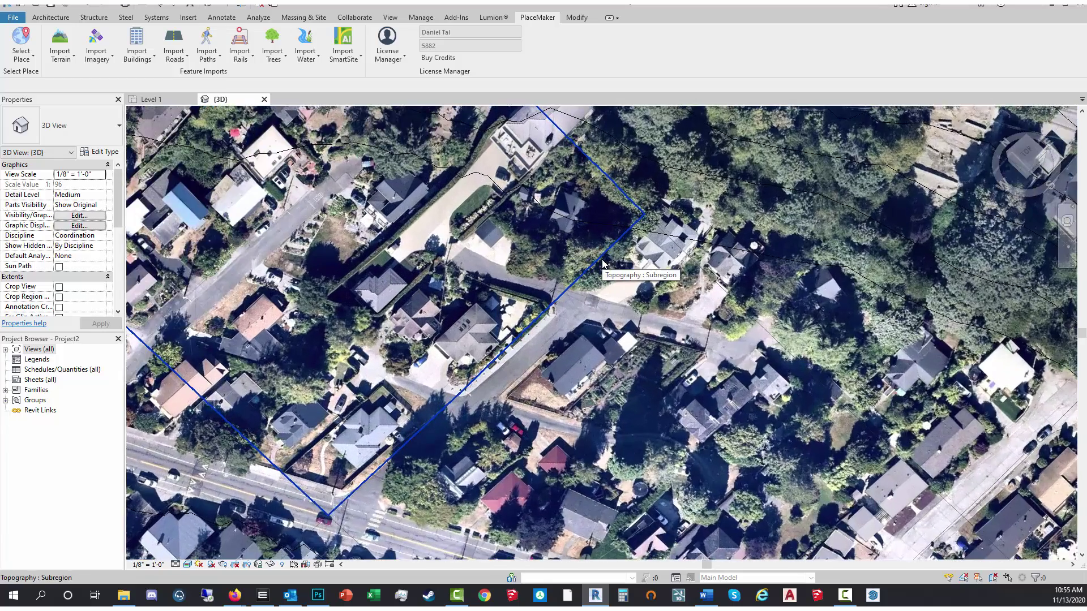
scroll(602, 260, up, 3)
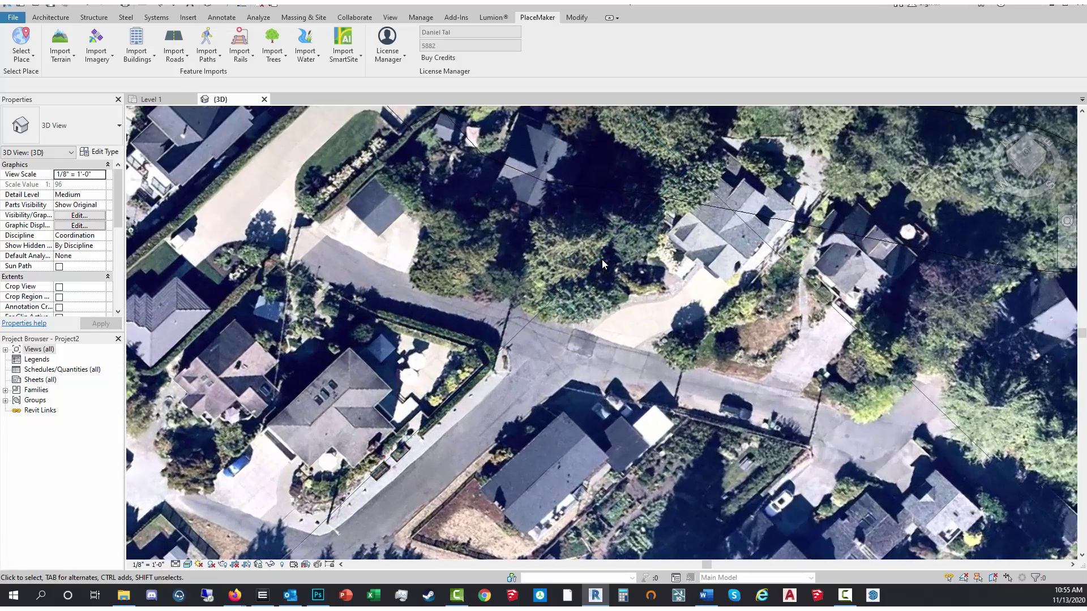
scroll(602, 264, up, 2)
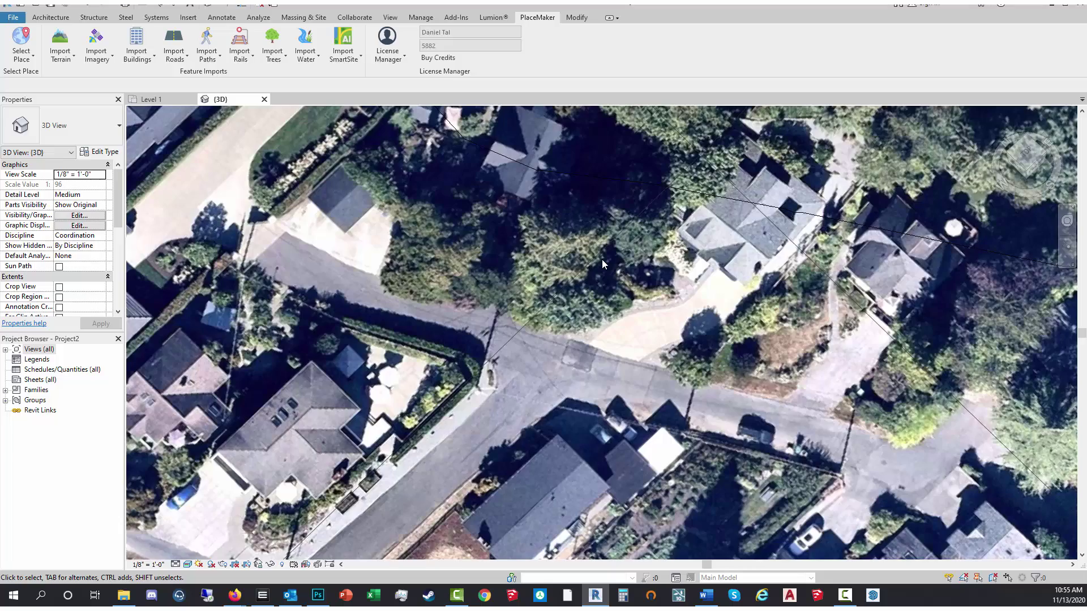
scroll(602, 260, down, 8)
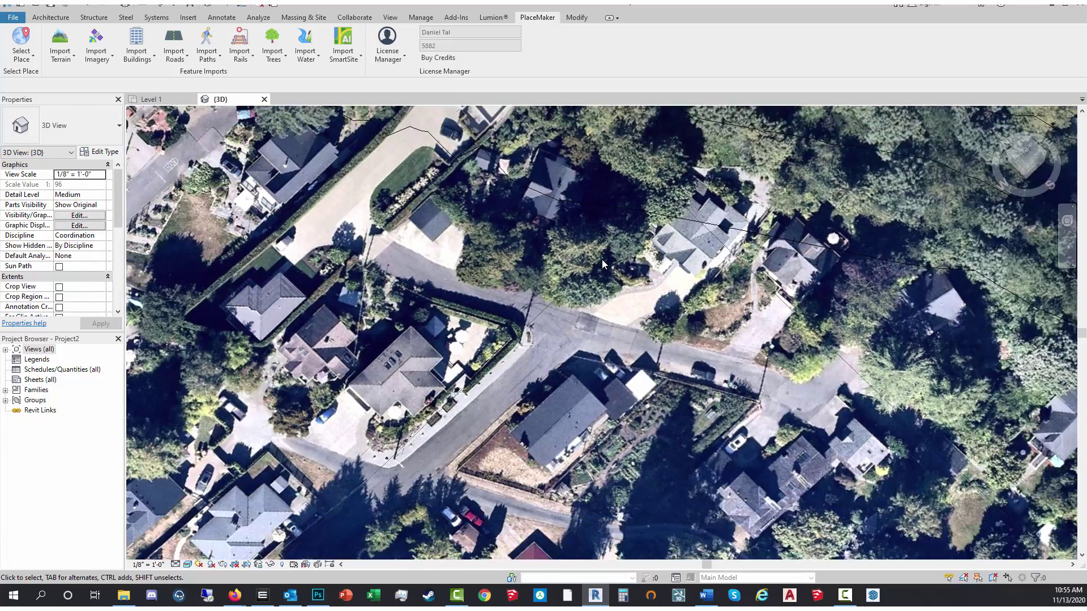
scroll(602, 266, down, 5)
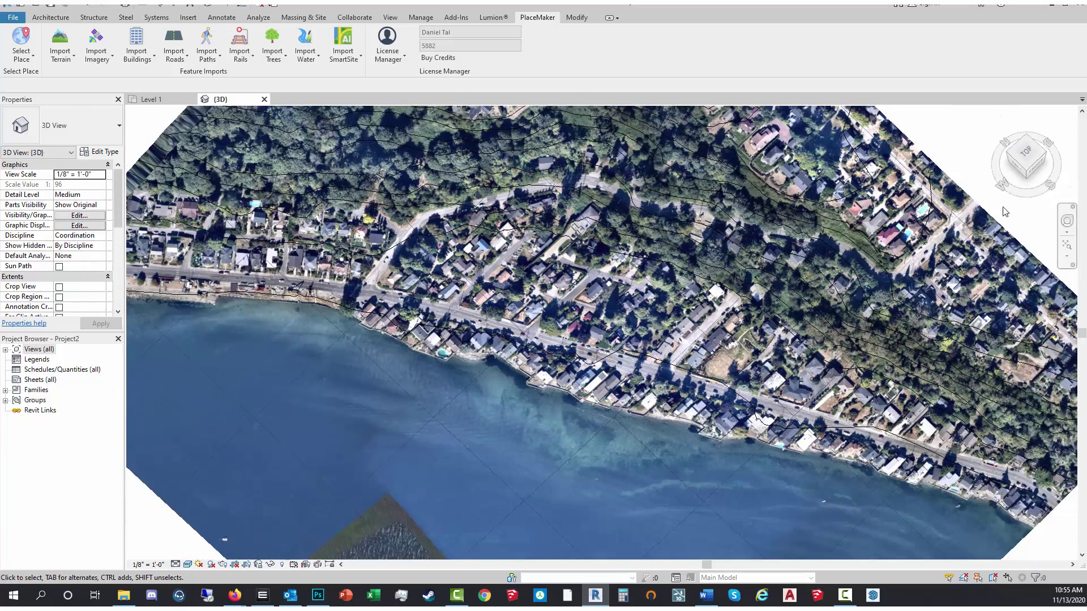
mouse_move(1031, 165)
mouse_down()
mouse_move(1035, 186)
mouse_move(1035, 167)
mouse_up()
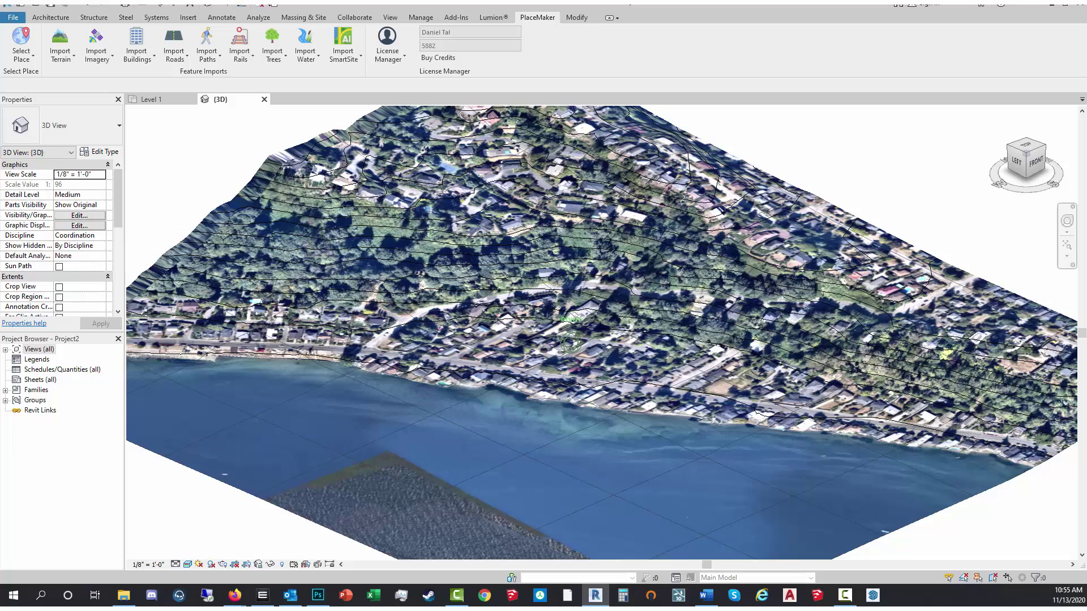
scroll(787, 289, down, 3)
scroll(787, 289, up, 2)
scroll(786, 289, down, 2)
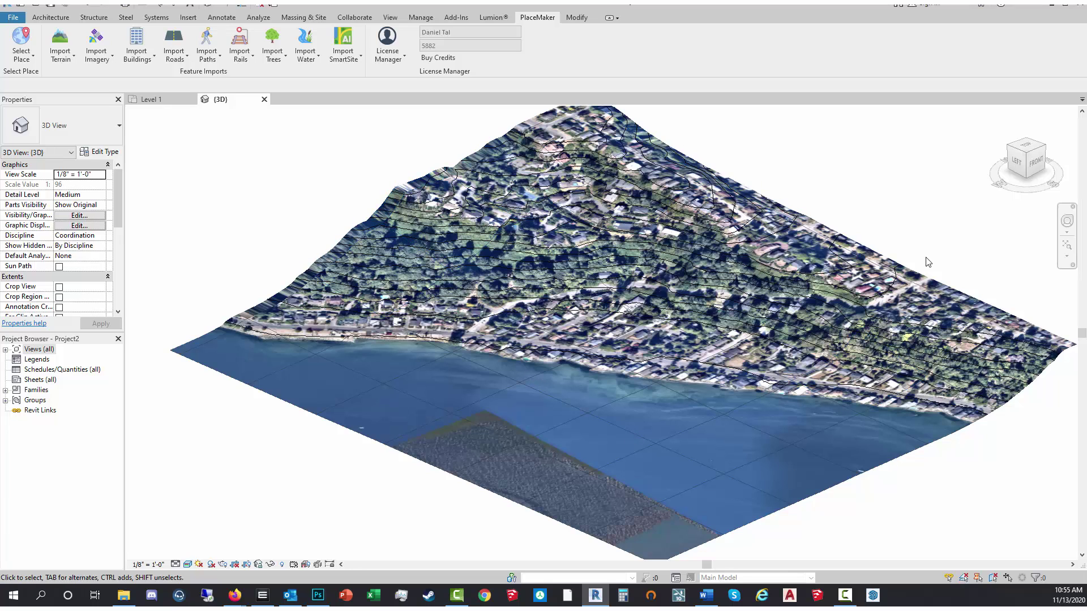
Step: Import 3D buildings from OSM onto the host toposurface, merged with the surface, and confirm the 31-credit order
click(145, 54)
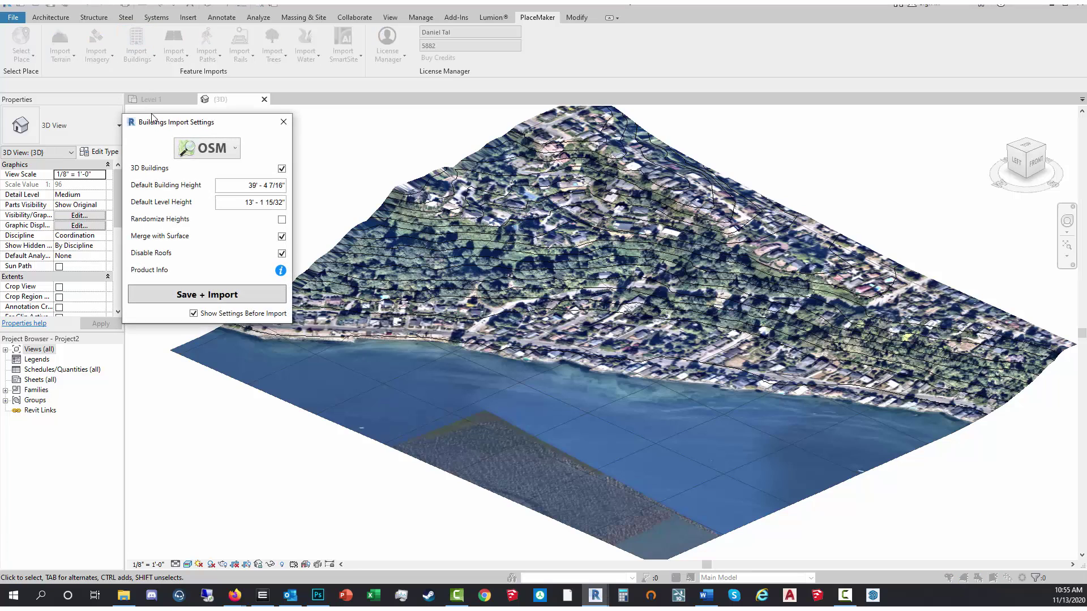
click(227, 150)
click(211, 166)
click(252, 296)
click(544, 352)
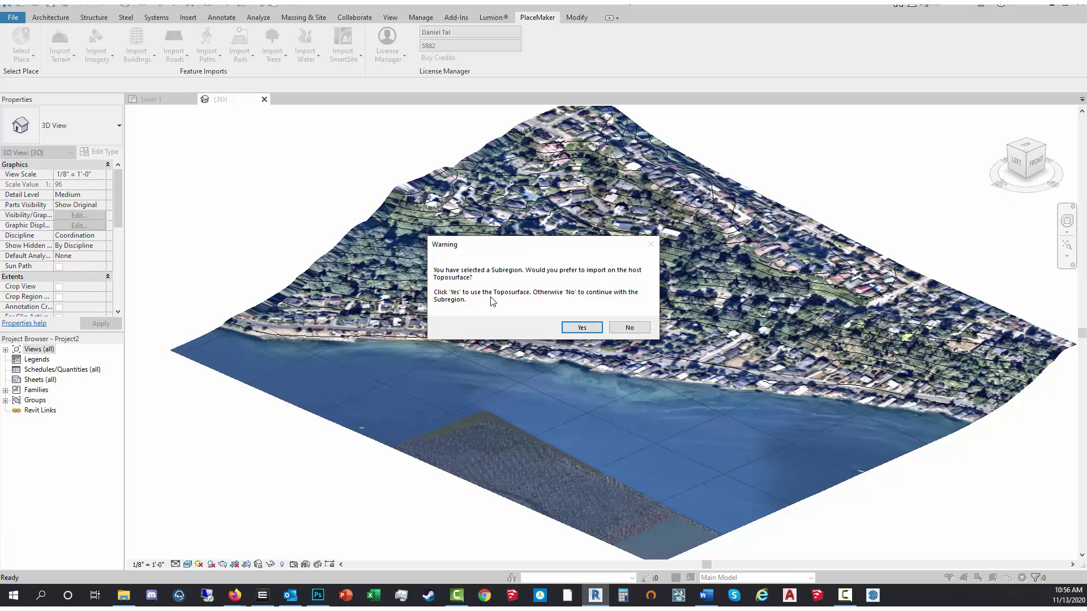
click(581, 328)
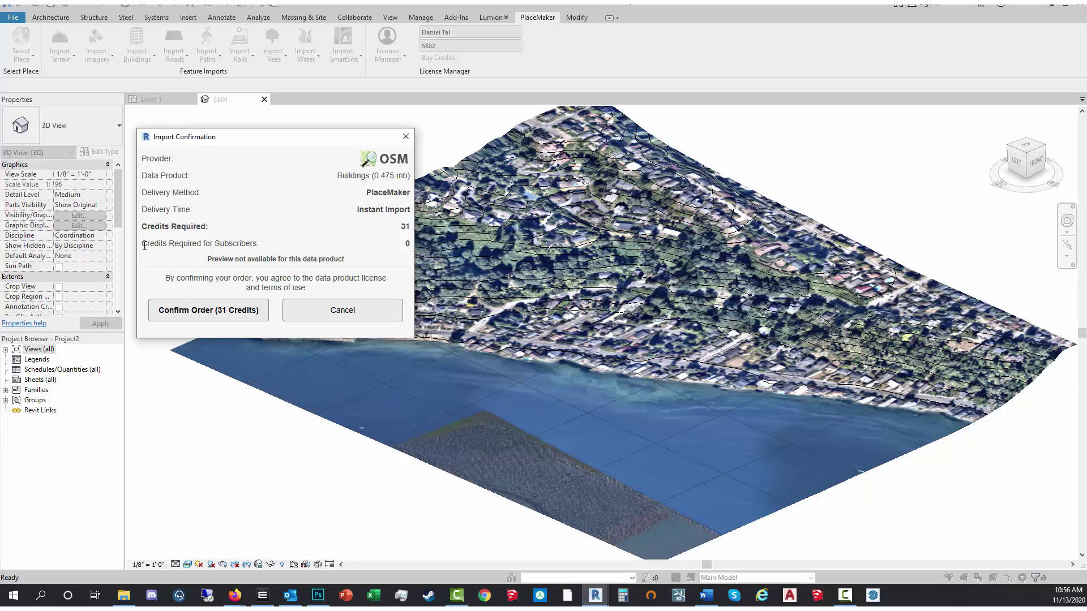
drag(142, 243, 248, 245)
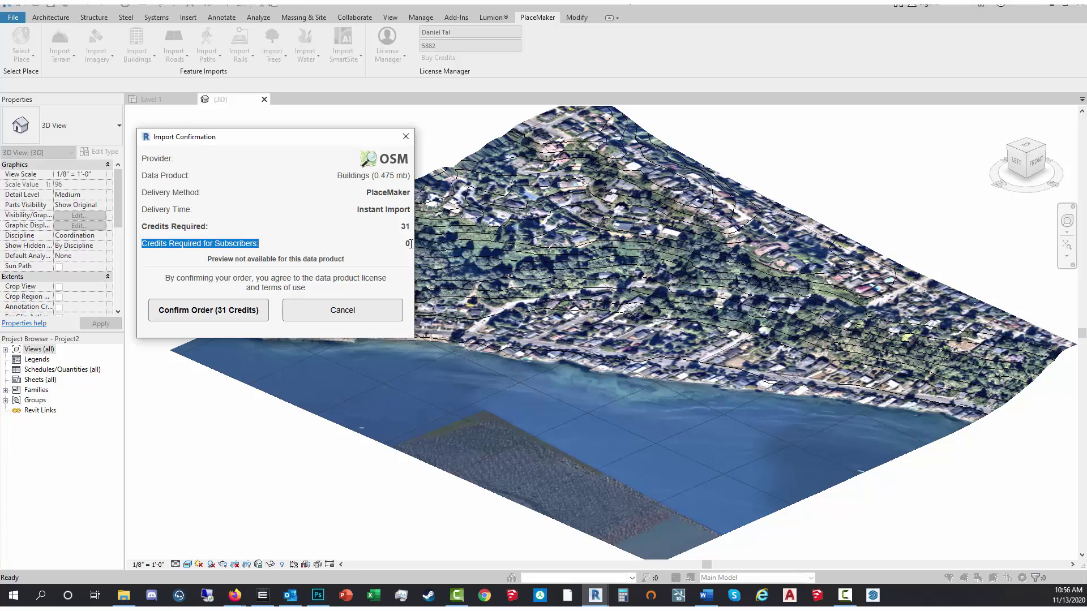
click(408, 224)
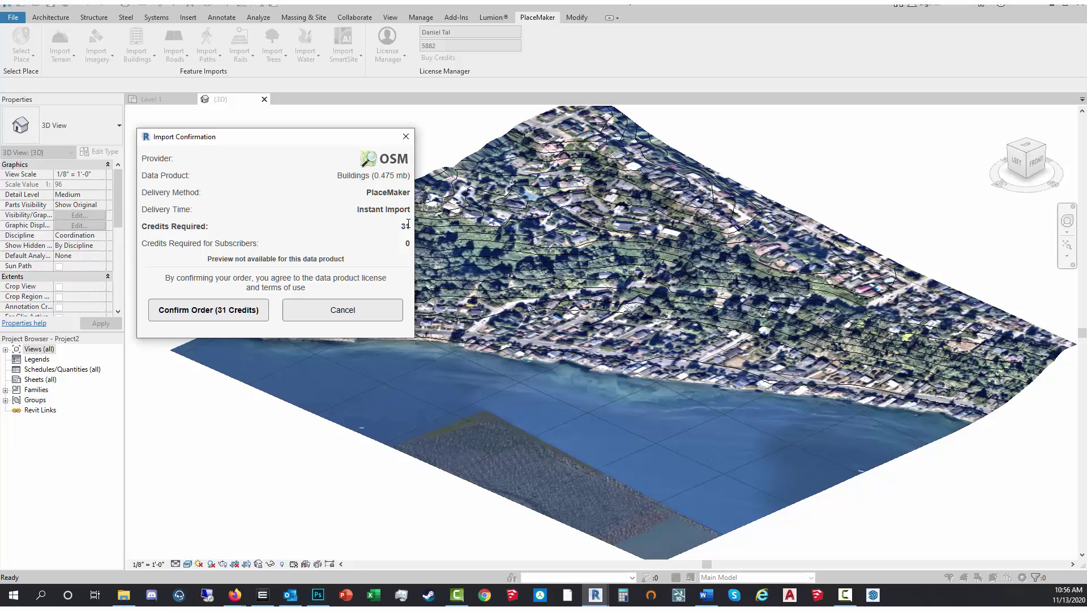
drag(274, 229, 160, 229)
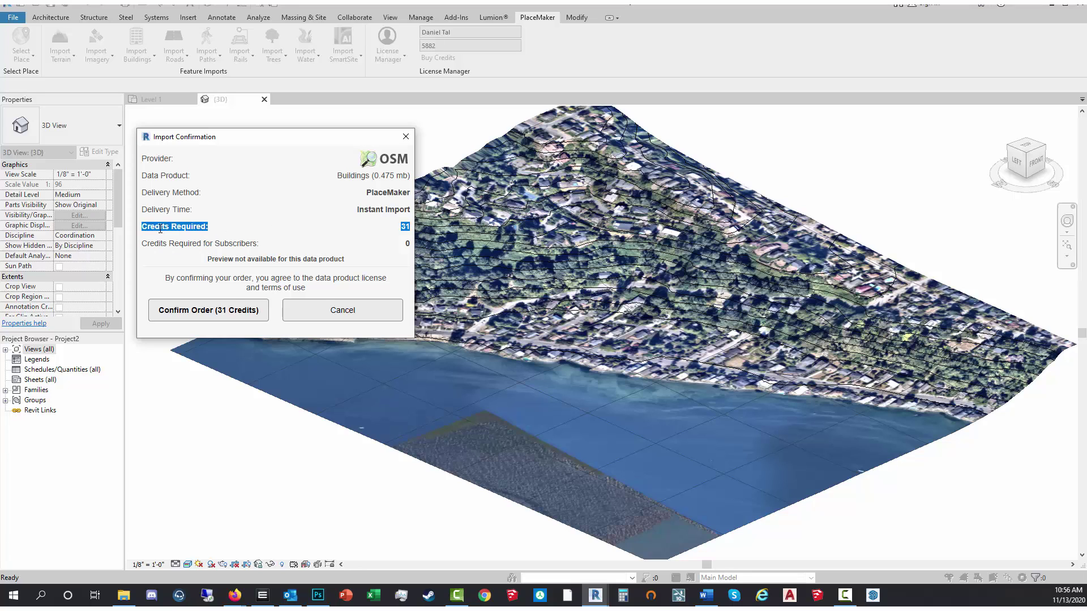
click(187, 310)
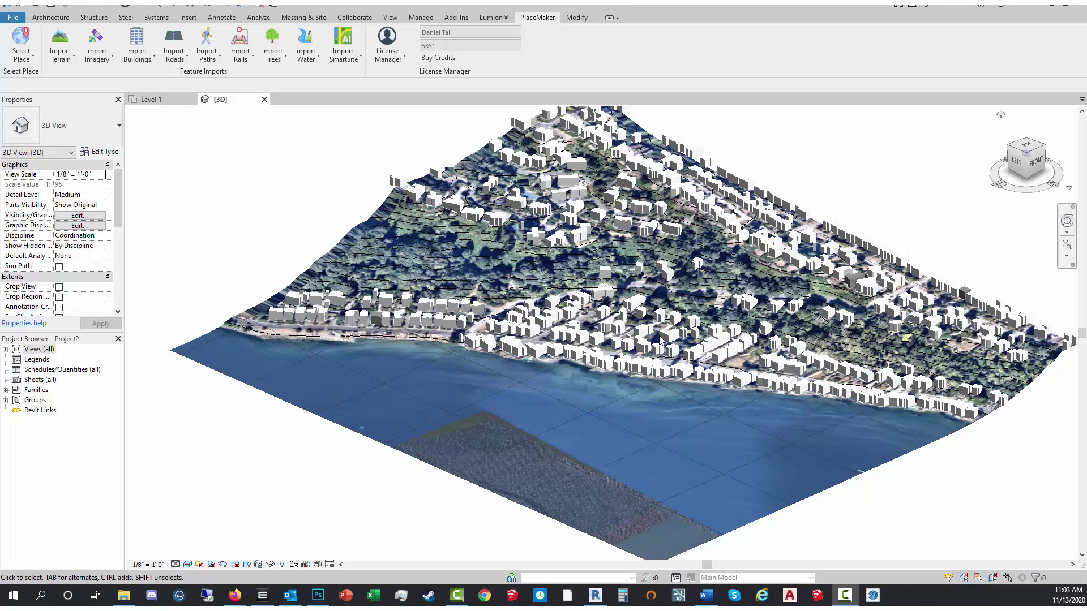
Step: Import OSM roads merged with the surface onto the host toposurface and confirm the 4-credit order
scroll(657, 276, up, 2)
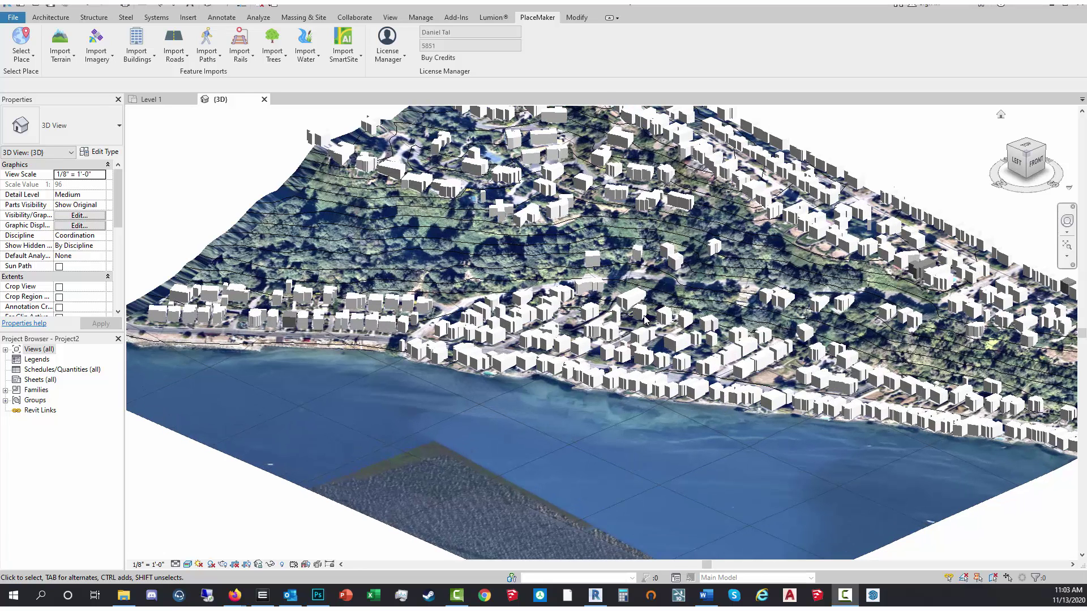
click(171, 44)
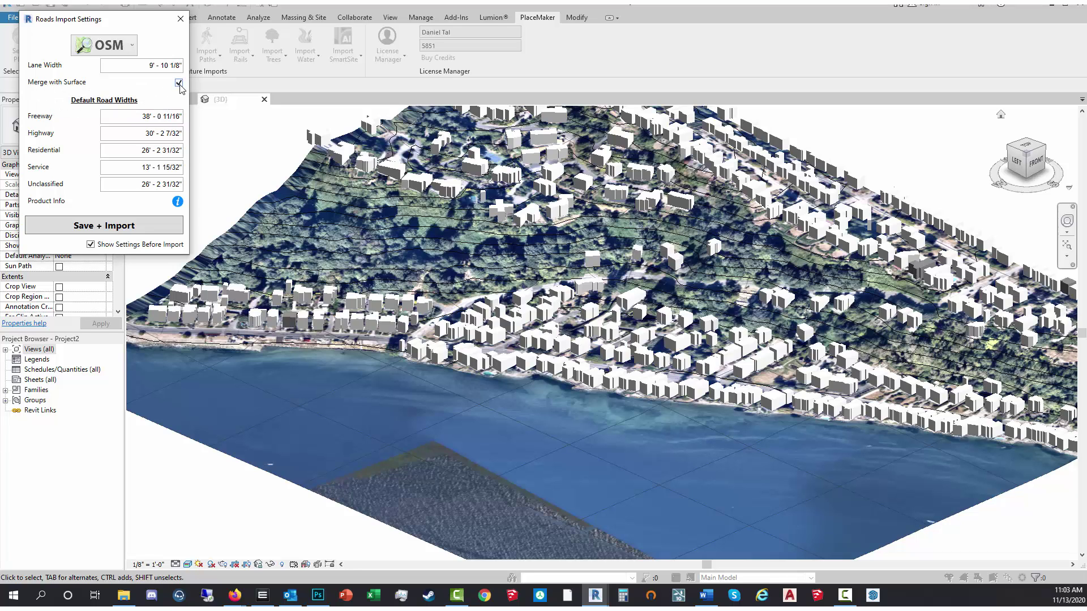
click(135, 228)
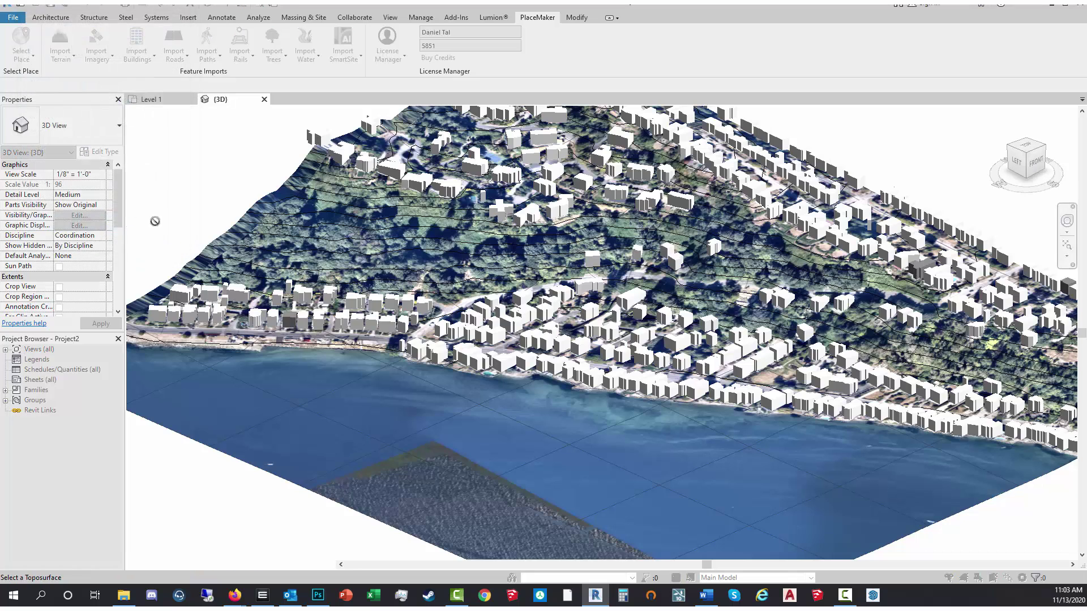
click(590, 279)
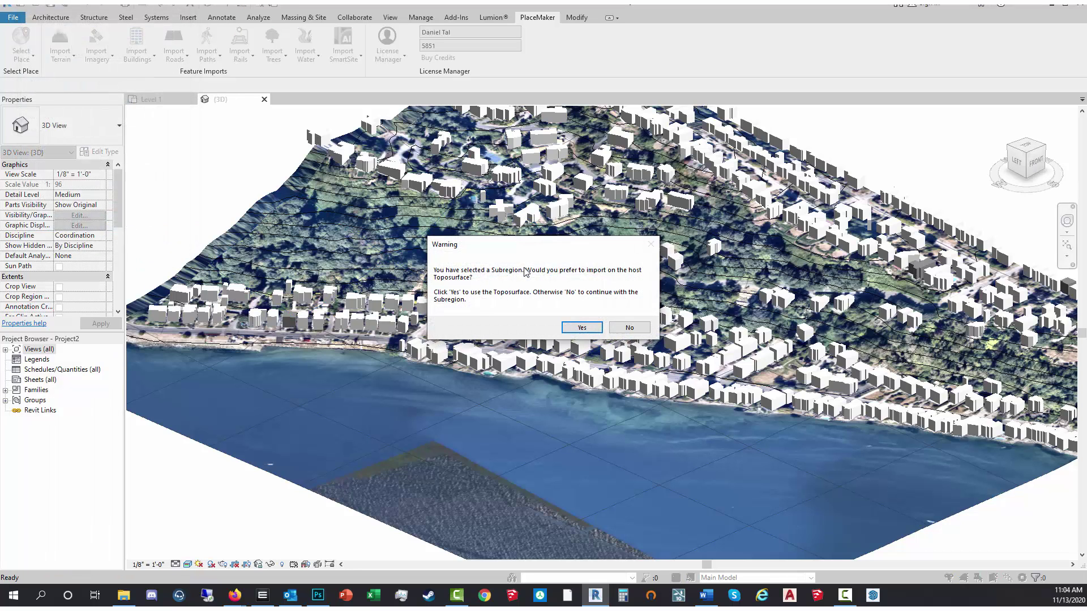
click(583, 329)
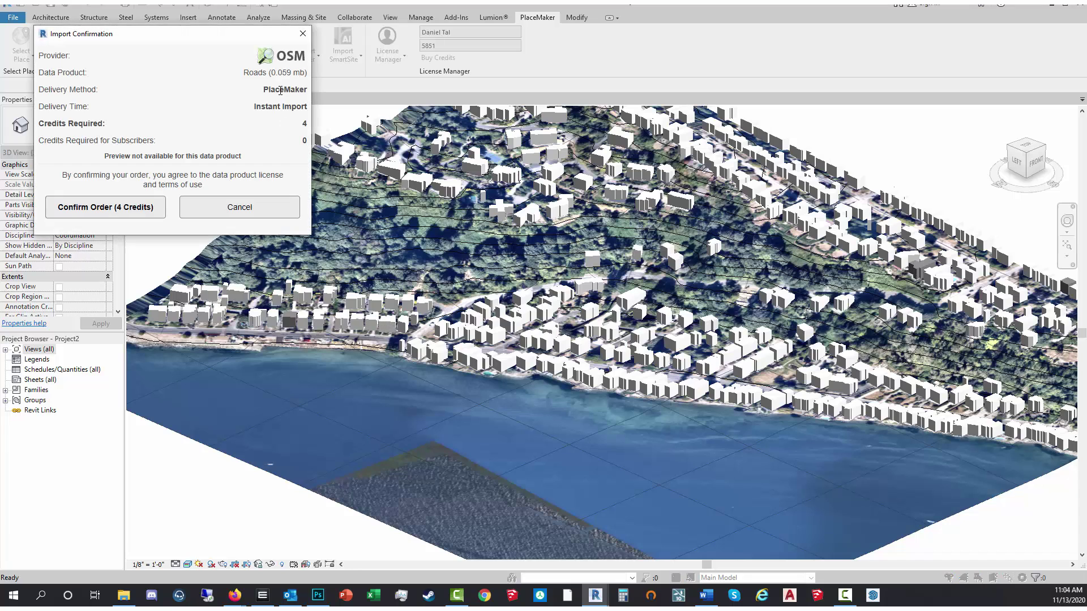
click(117, 207)
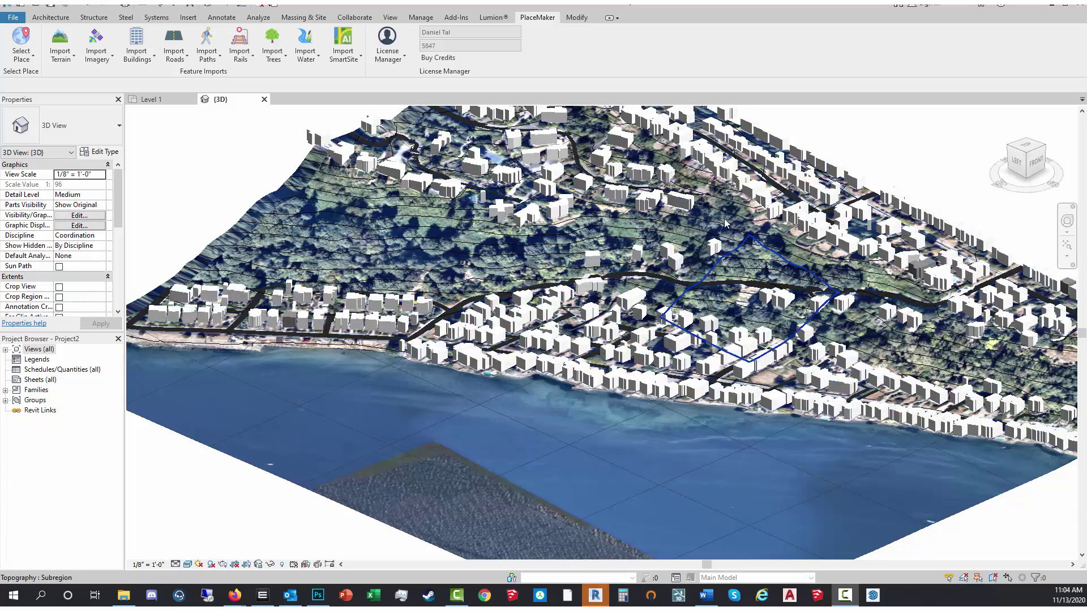
Step: Import OSM paths onto the host toposurface and confirm the 1-credit order
click(1031, 151)
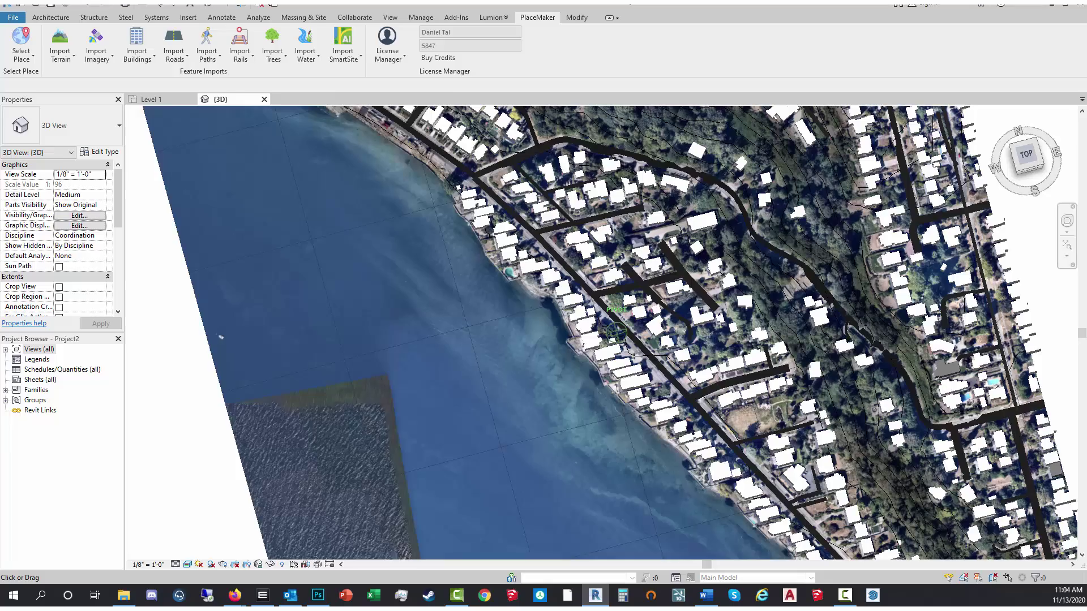
shift+middle_drag(616, 332, 702, 260)
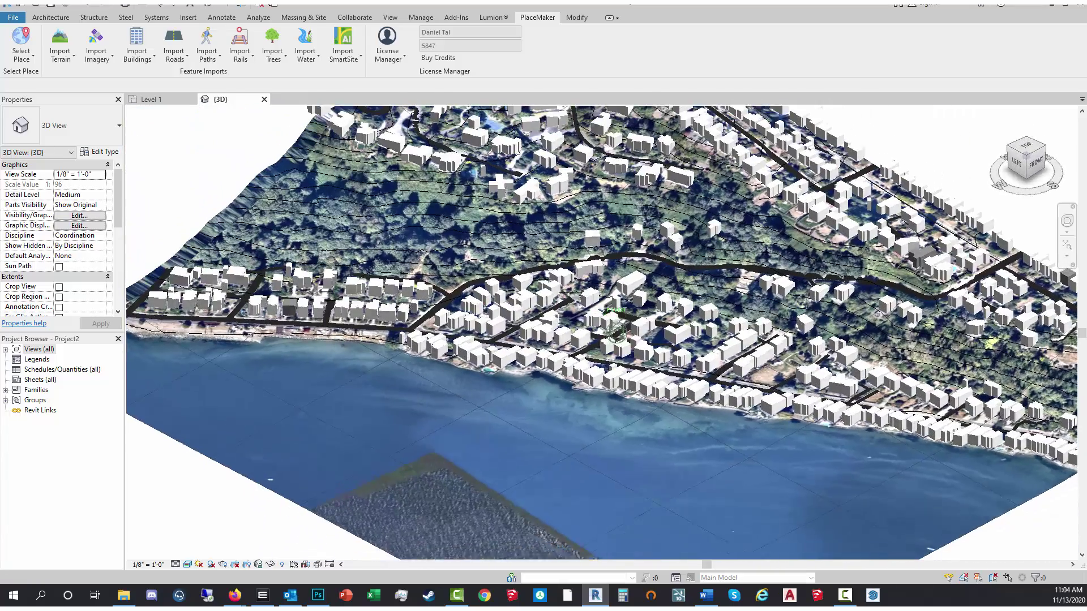
drag(1021, 149, 1025, 134)
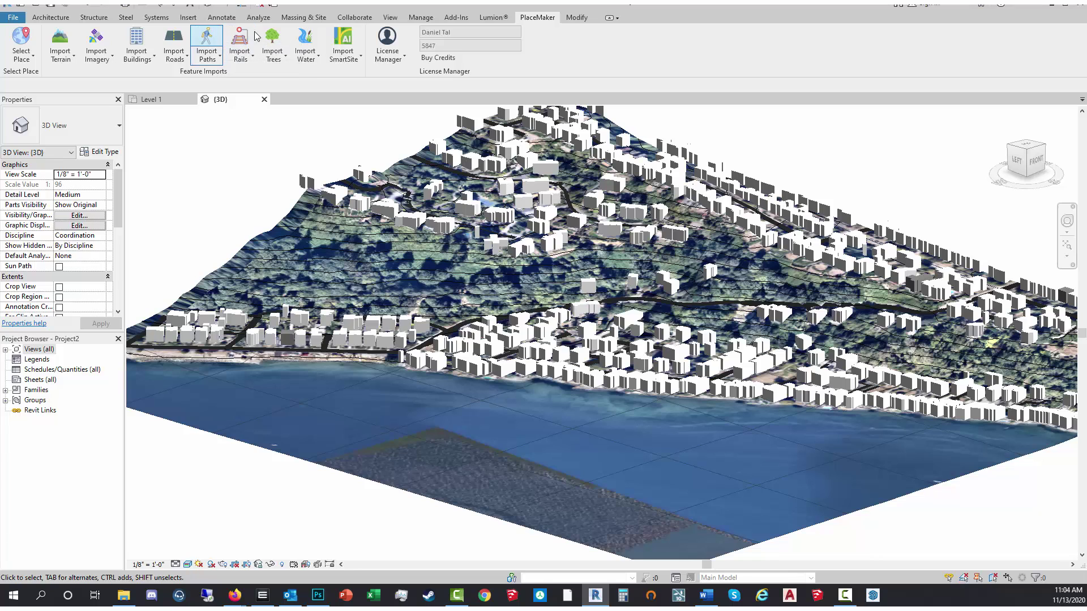
click(195, 36)
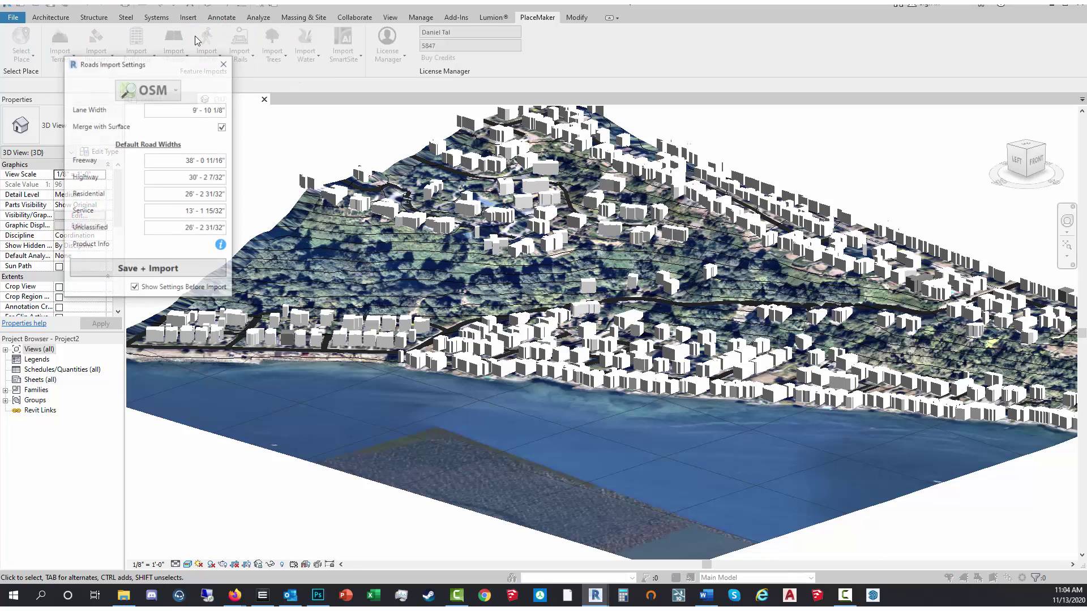
click(223, 64)
click(209, 33)
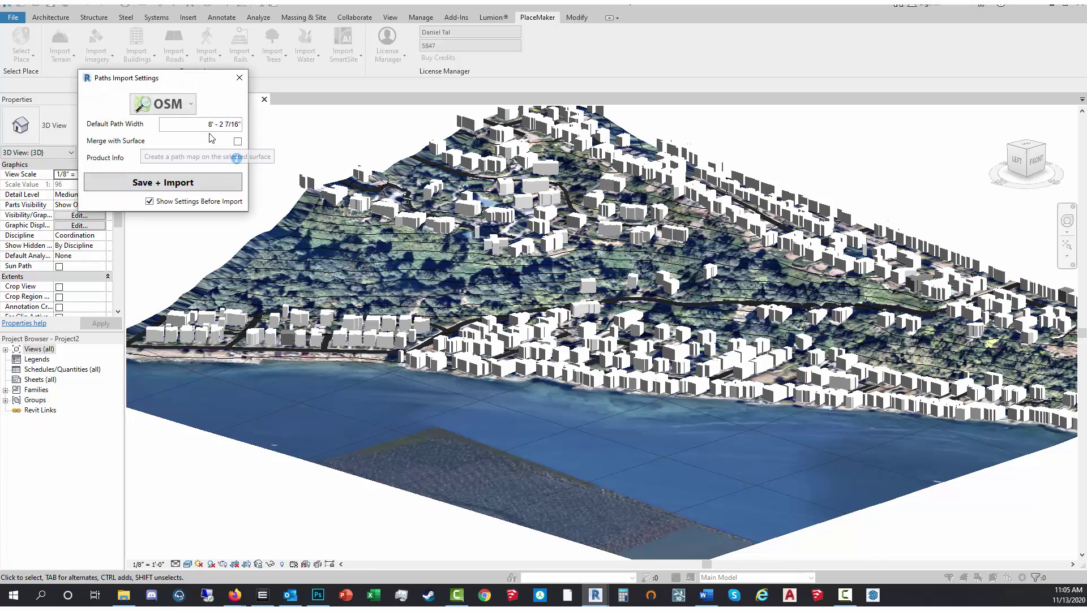
click(192, 186)
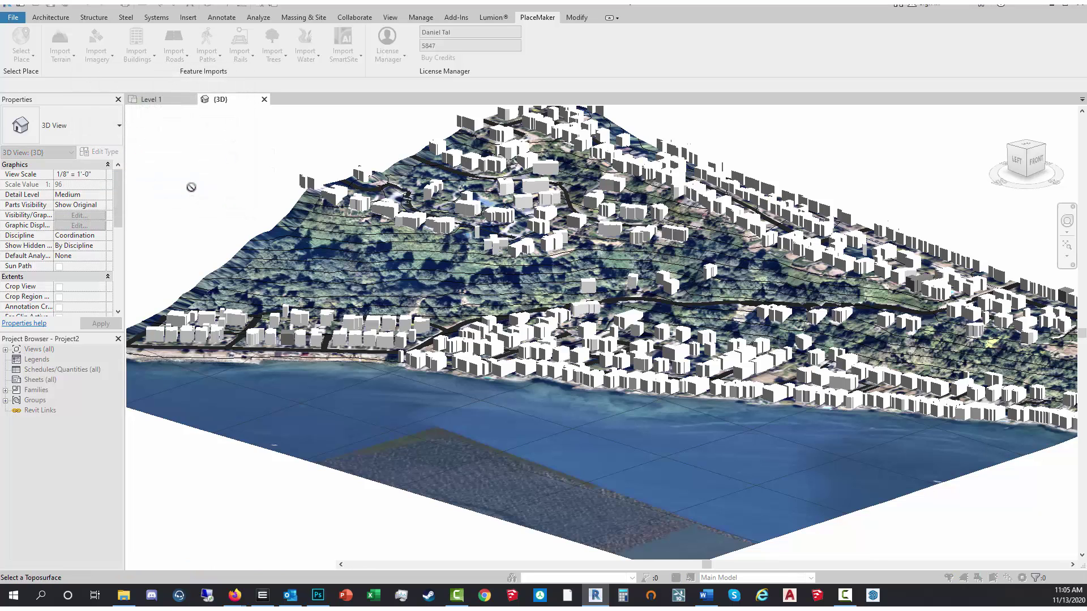
click(501, 412)
click(582, 324)
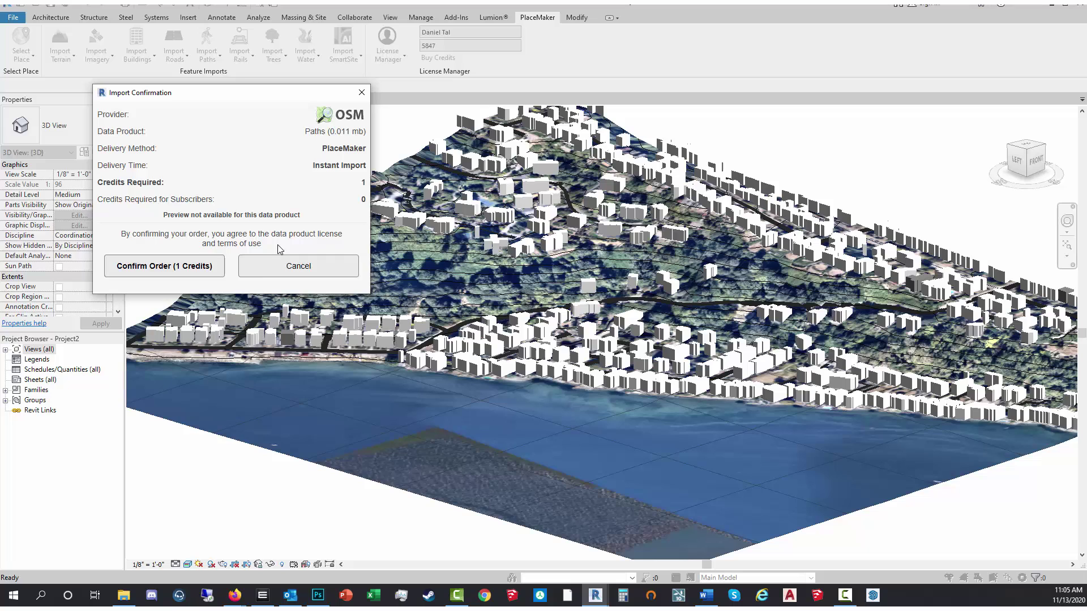
click(186, 276)
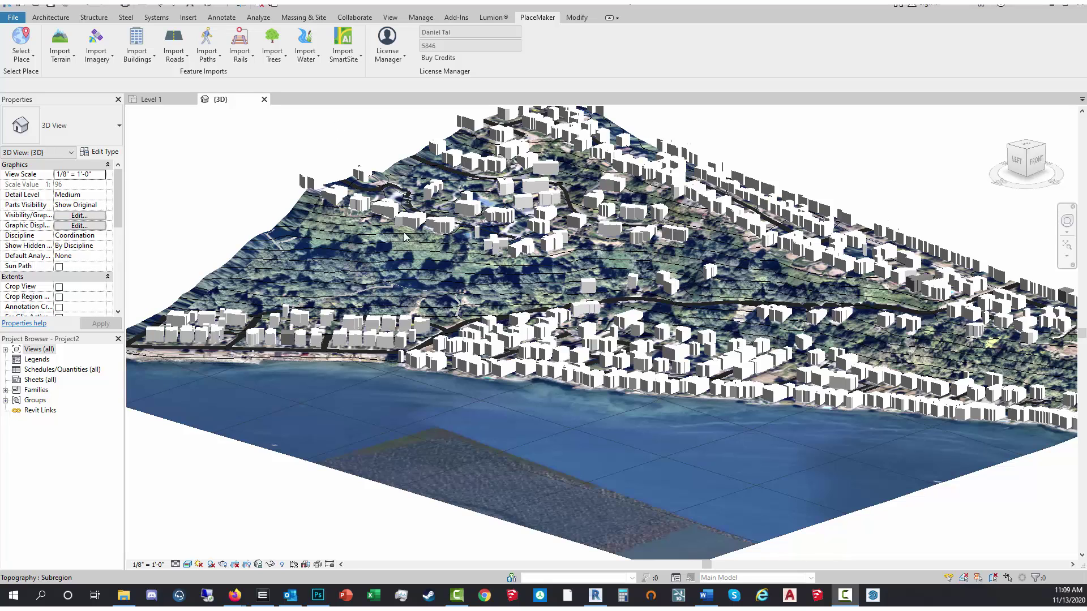
Step: Import OSM water onto the host toposurface with Merge with Surface enabled and confirm the 1-credit order
click(299, 47)
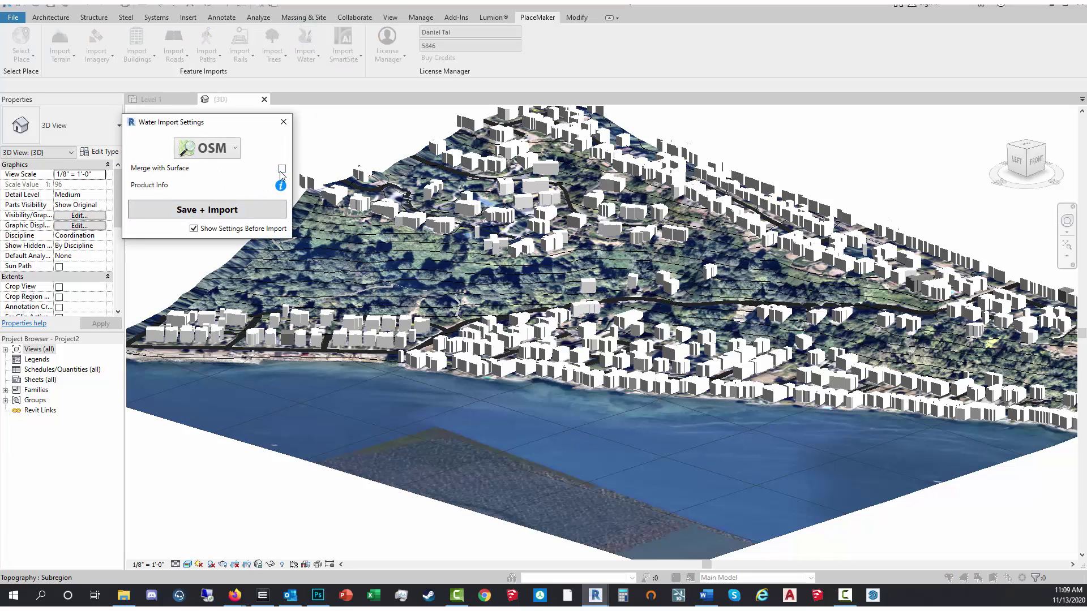
click(282, 169)
click(242, 213)
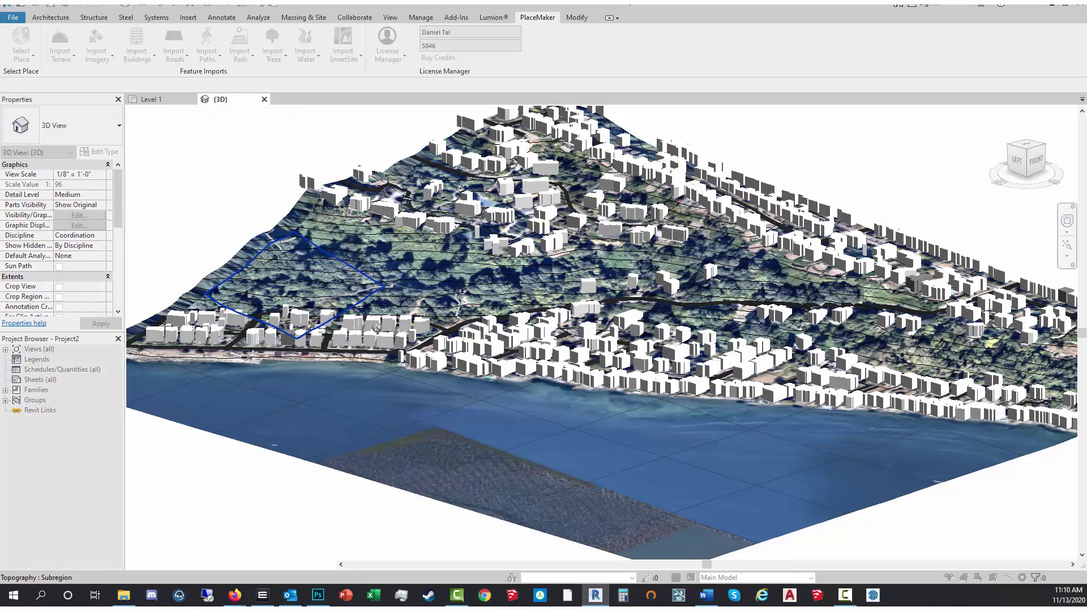
click(594, 445)
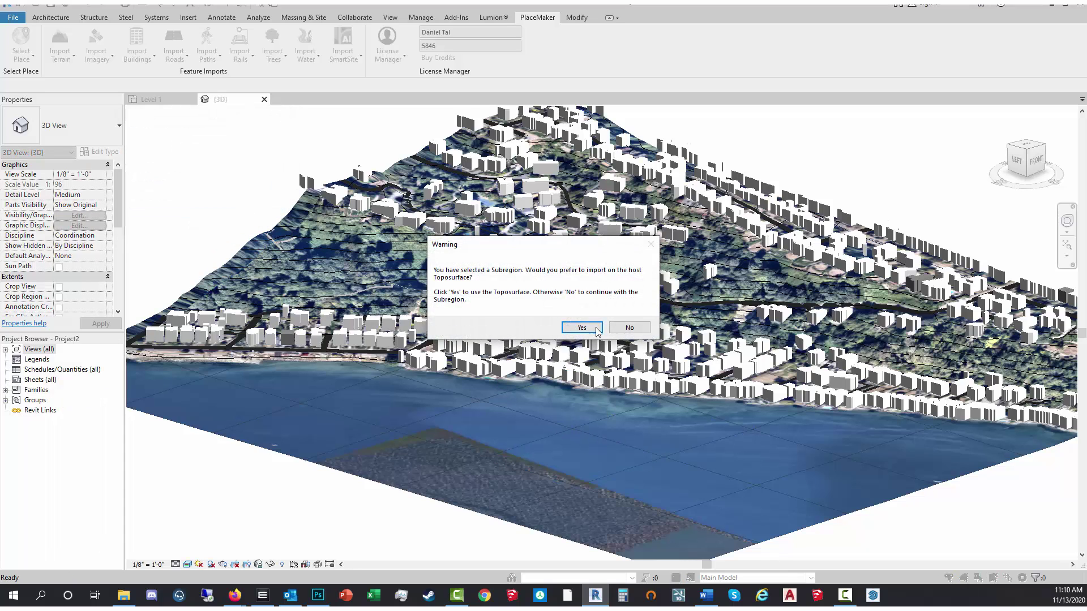
click(582, 328)
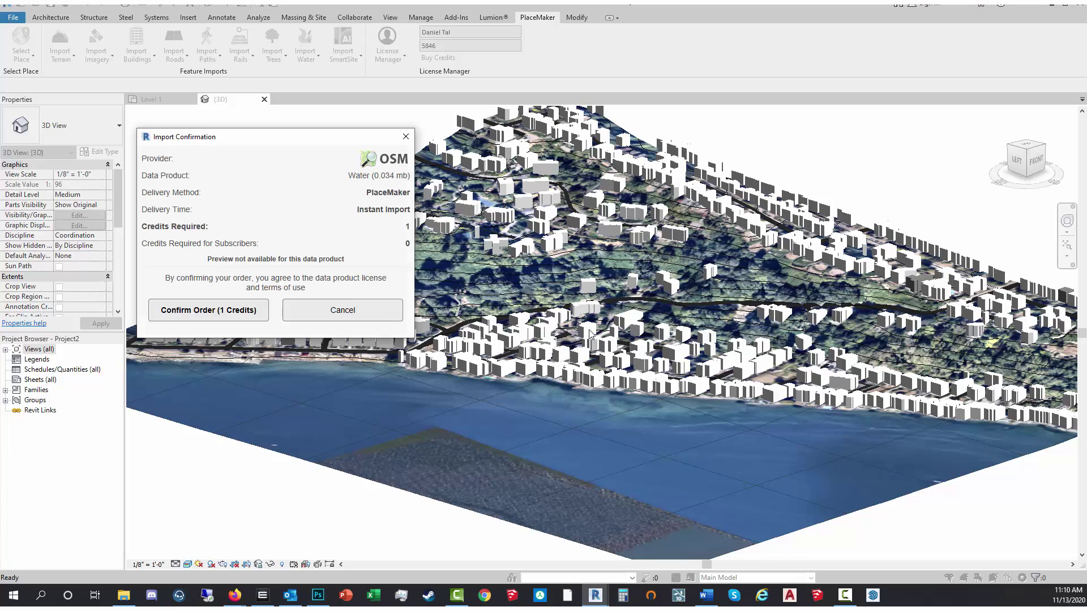
click(224, 308)
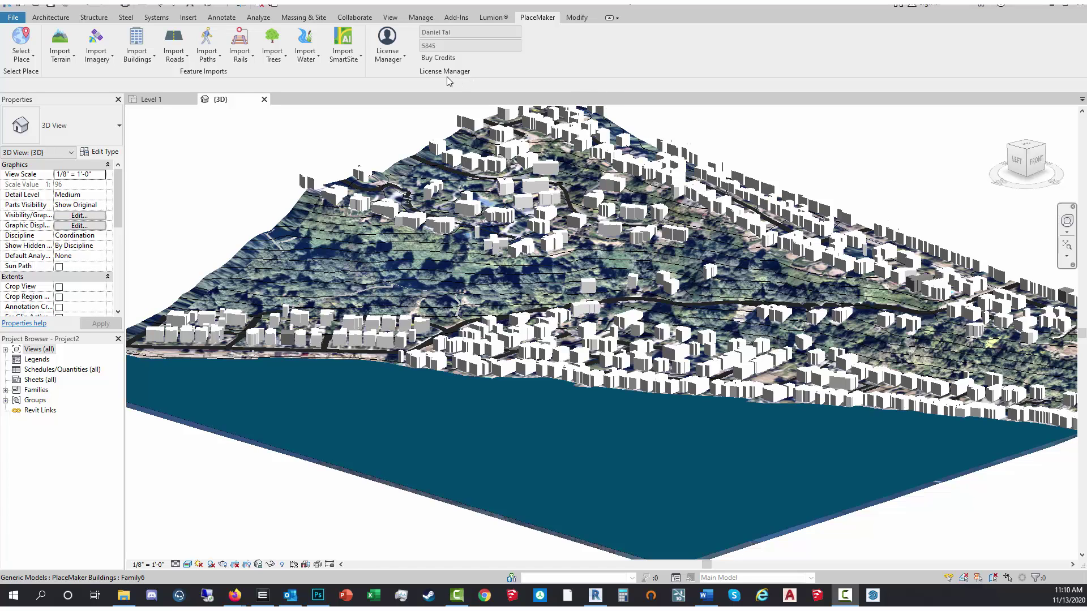
Step: Import OSM trees merged with the surface onto the host toposurface and confirm the 1-credit order
click(275, 38)
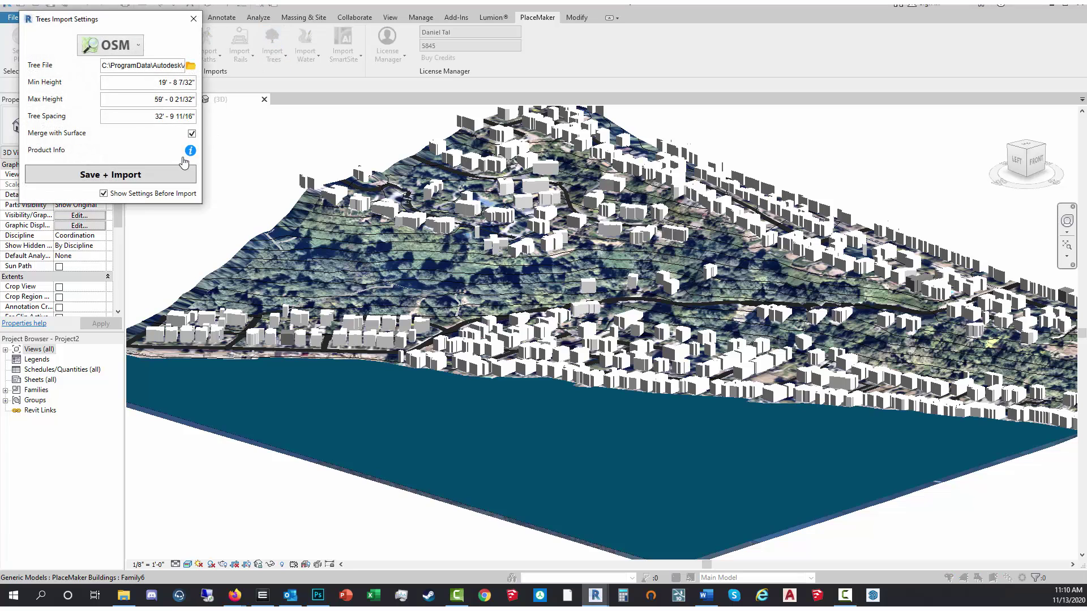
click(136, 179)
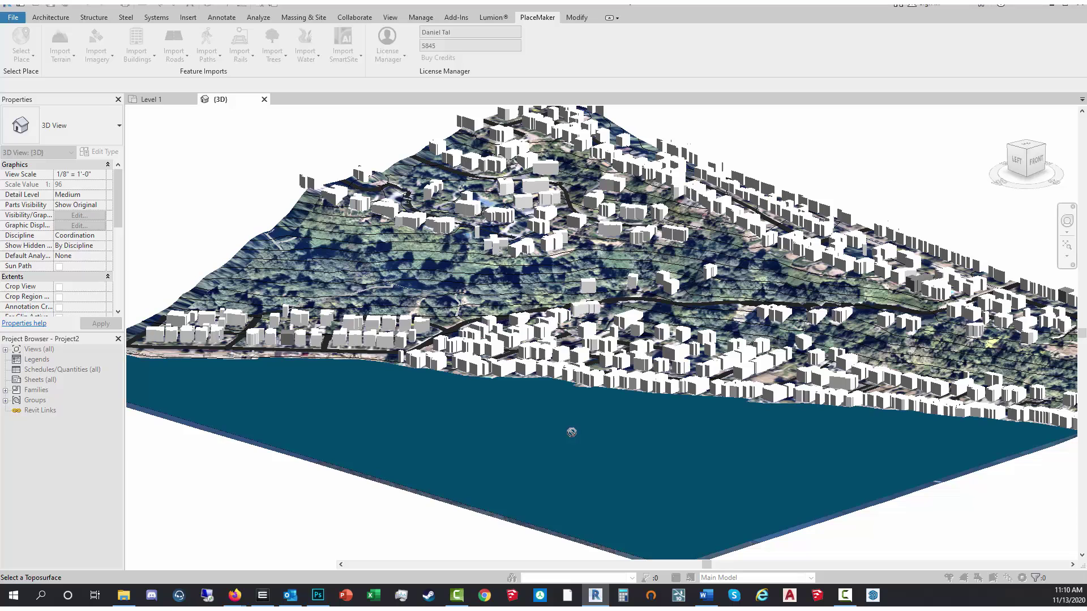
click(526, 294)
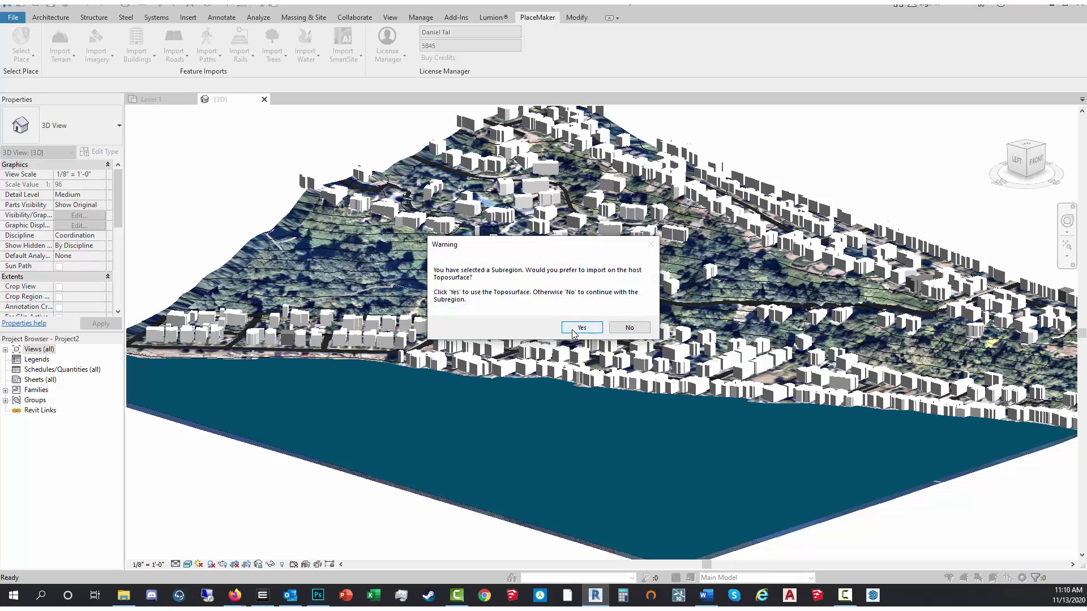
click(574, 328)
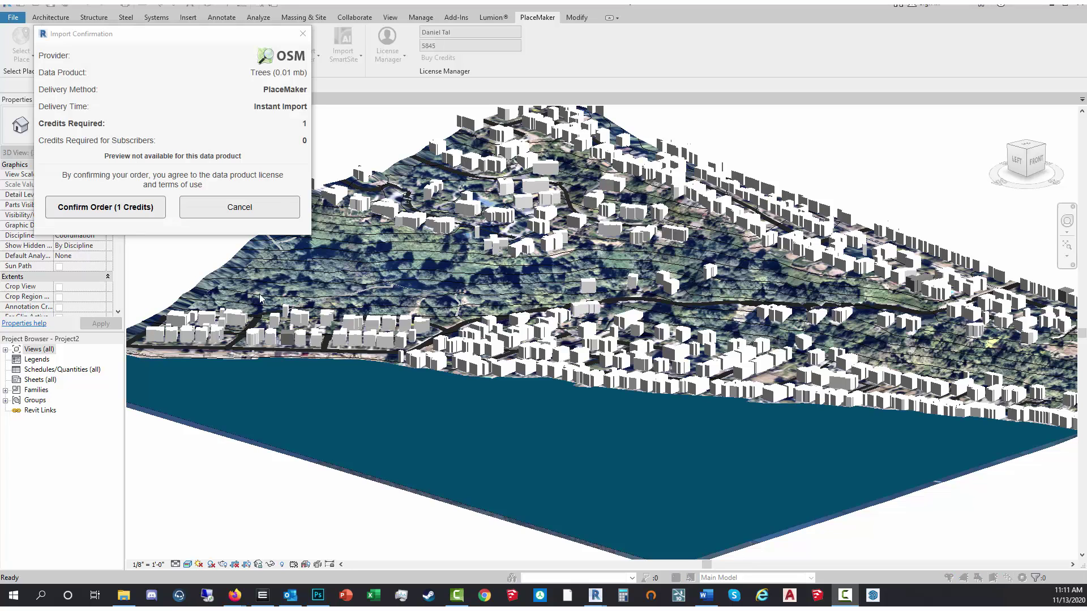
click(121, 208)
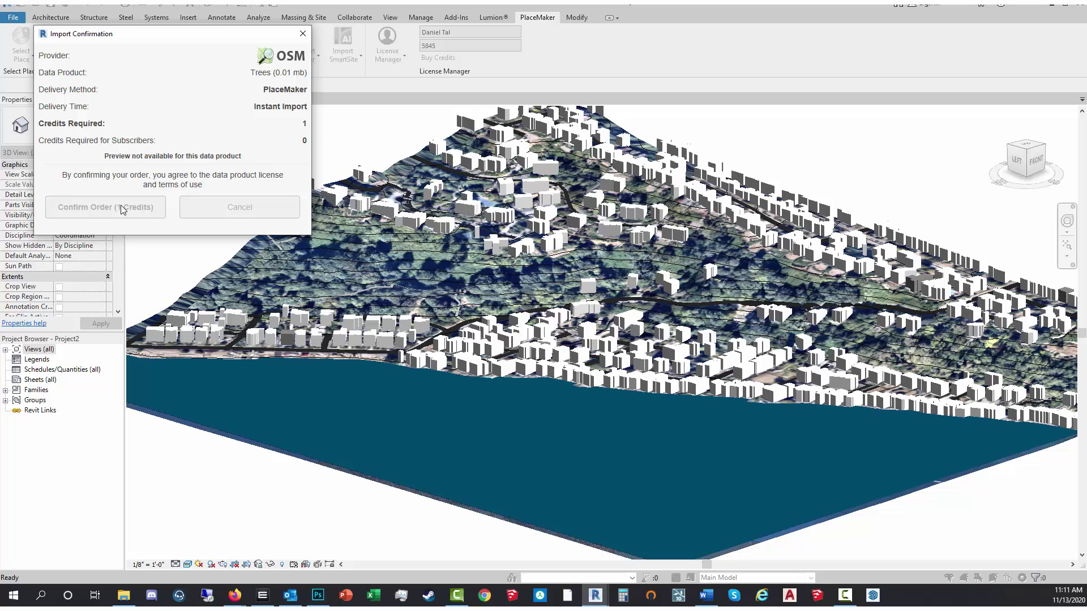